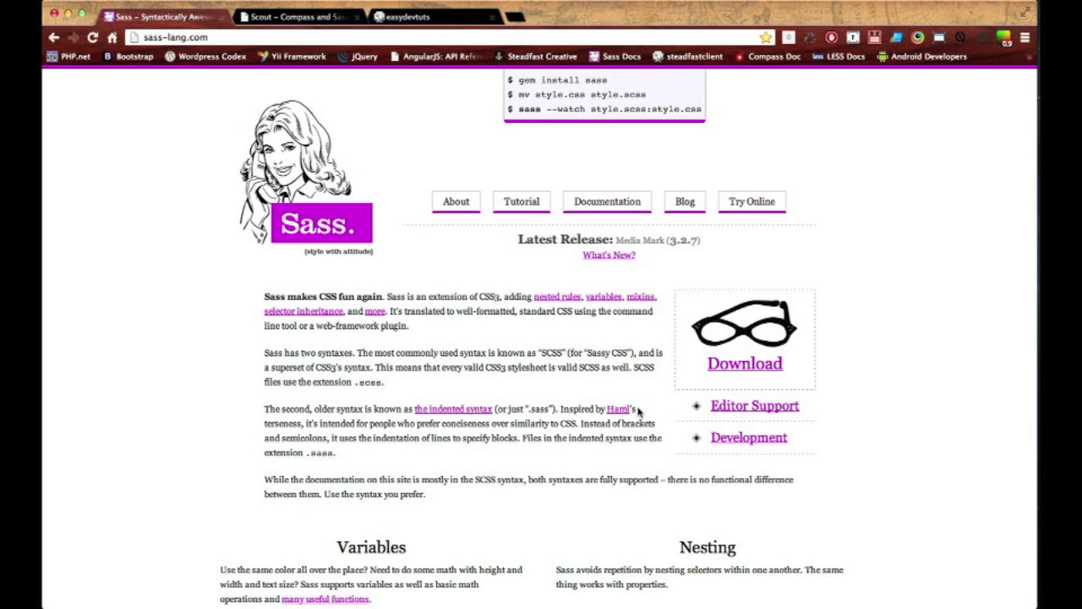
# Look over the Sass homepage, including its syntax overview and the Variables and Nesting code examples.
pyautogui.scroll(-1, 639, 411)
pyautogui.scroll(-3, 639, 411)
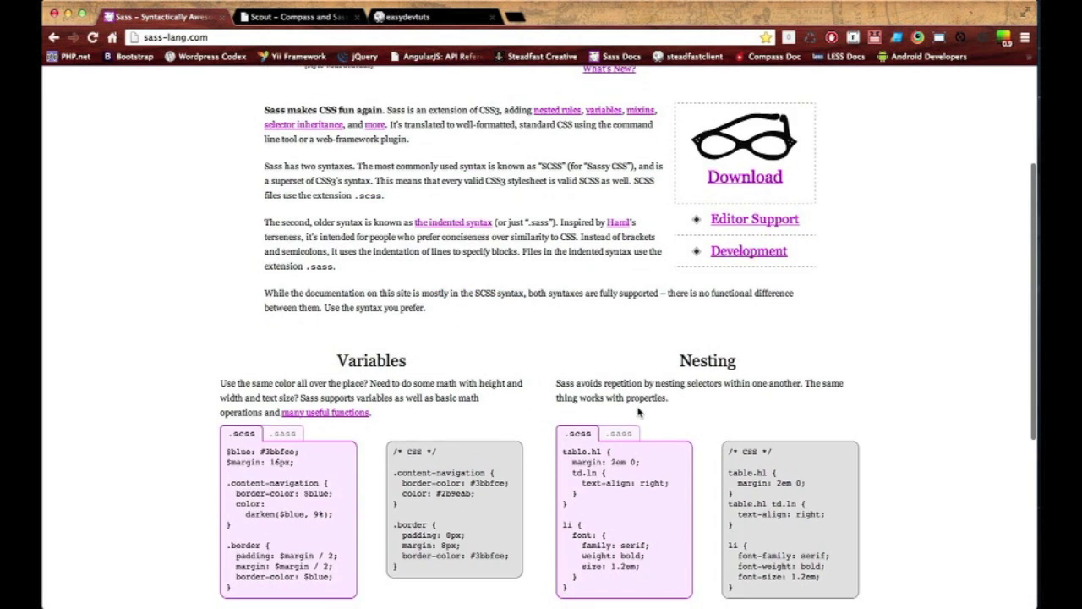
pyautogui.scroll(3, 639, 411)
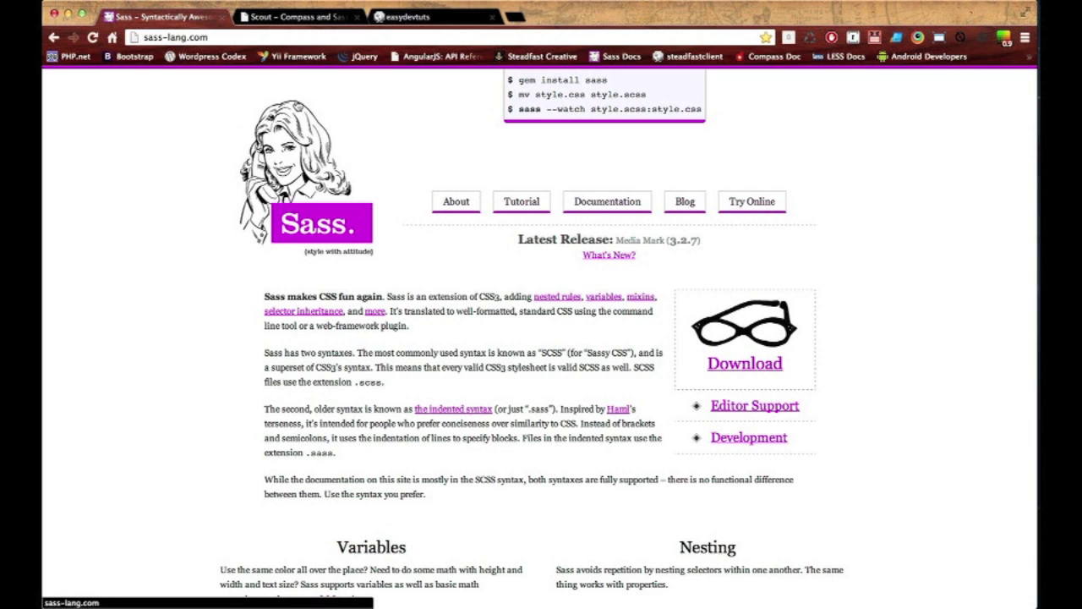
# Examine the Scout app page, covering its description, self-contained Ruby environment and download options.
pyautogui.click(278, 21)
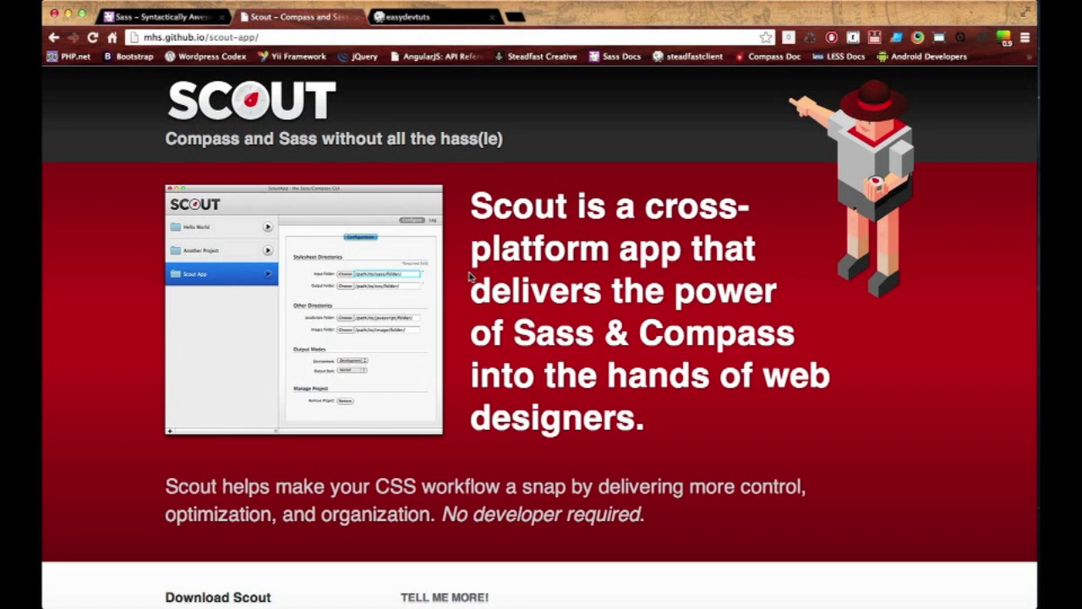
pyautogui.scroll(-3, 470, 276)
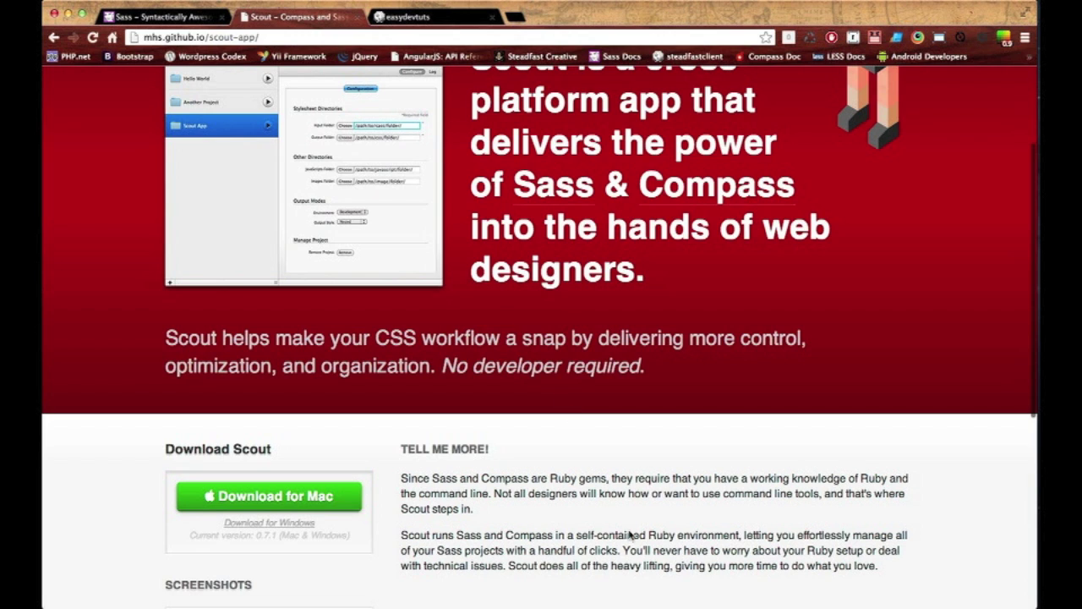
pyautogui.moveTo(676, 535); pyautogui.dragTo(708, 536)
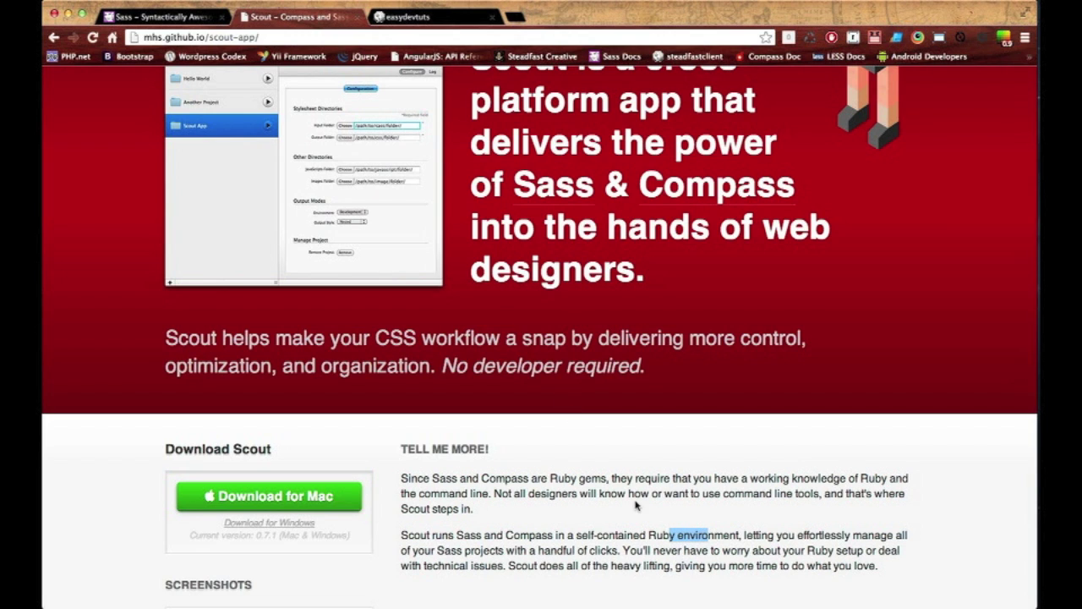
pyautogui.scroll(3, 640, 330)
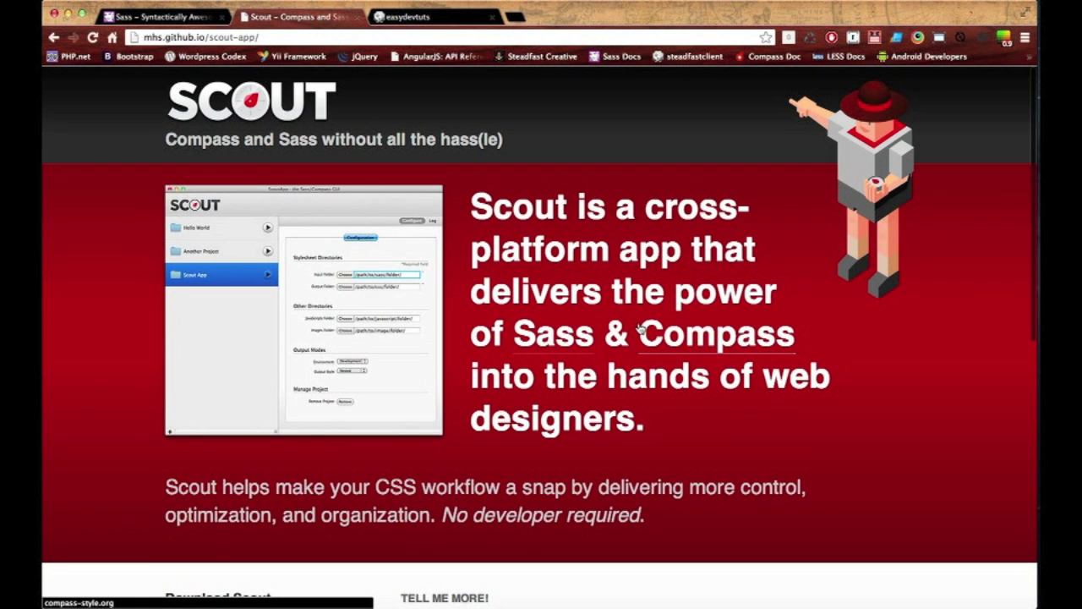
pyautogui.scroll(-1, 640, 330)
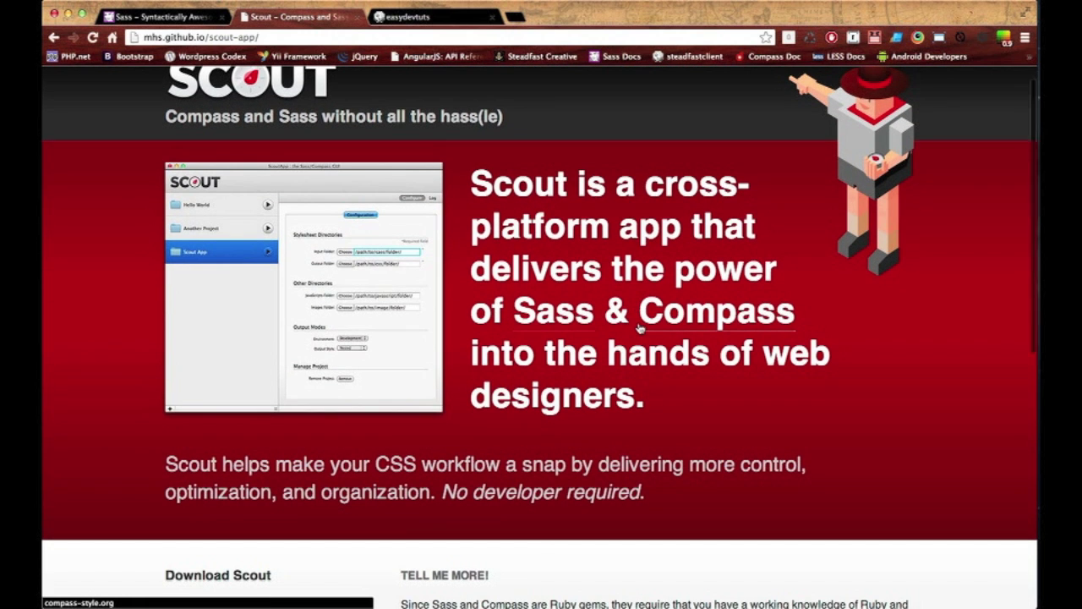
pyautogui.scroll(-4, 640, 330)
pyautogui.scroll(-3, 640, 329)
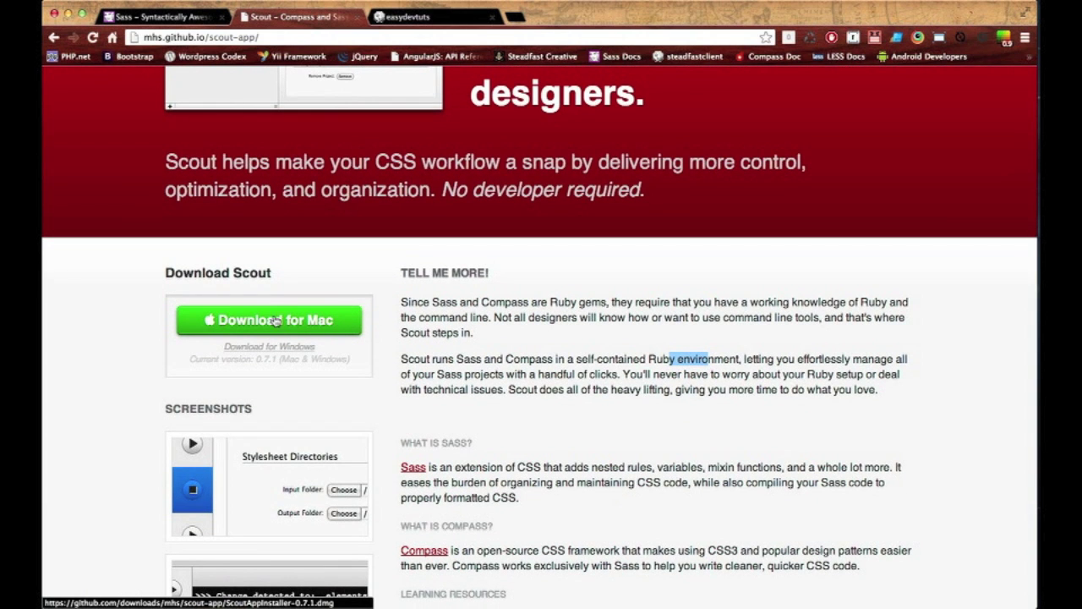
pyautogui.click(332, 326)
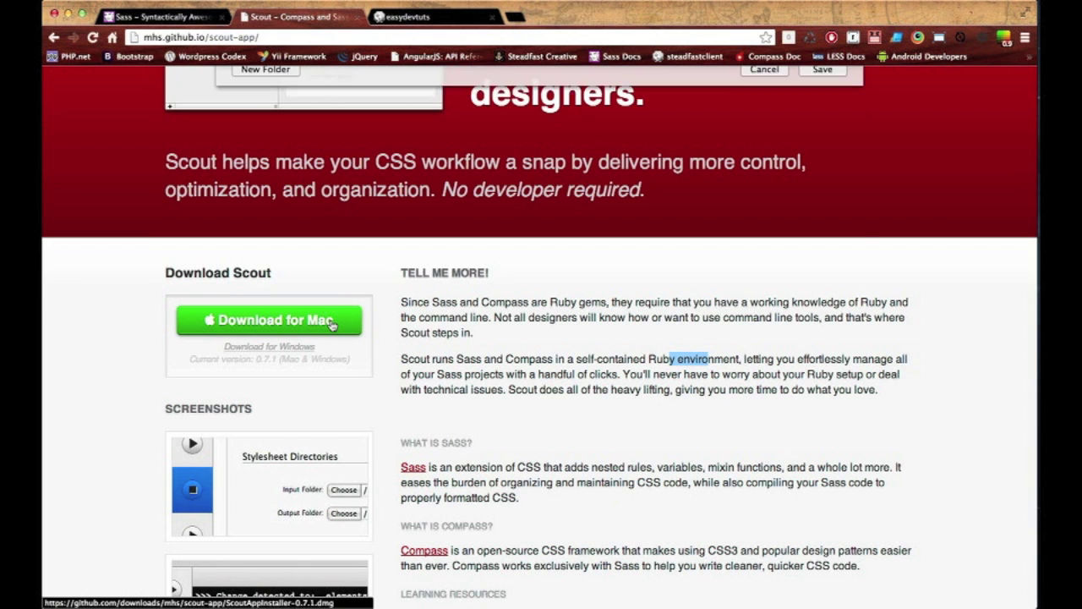
pyautogui.click(760, 364)
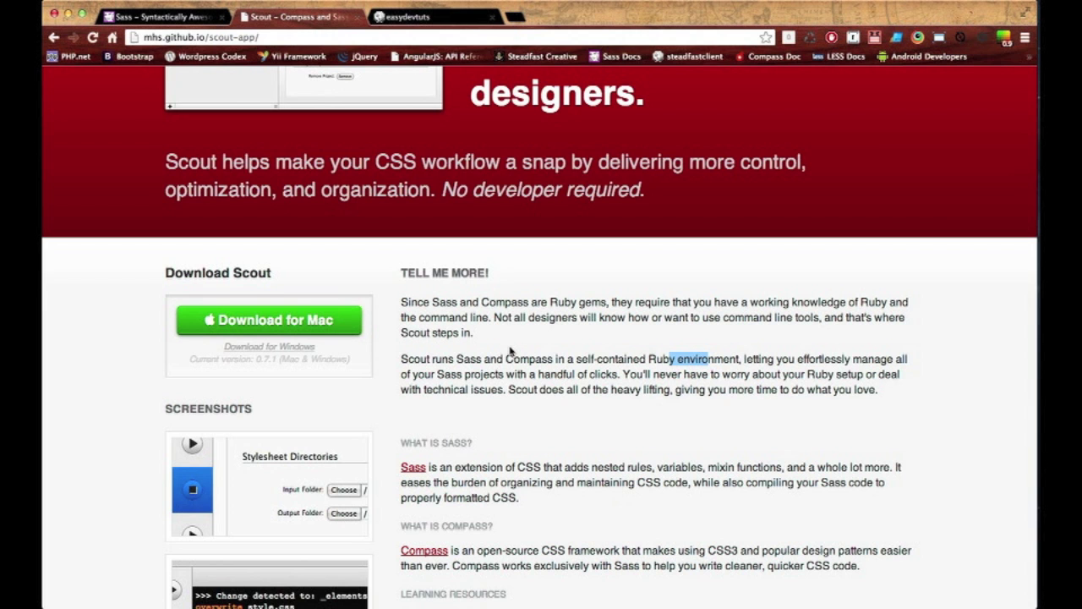
pyautogui.scroll(-3, 510, 351)
pyautogui.scroll(5, 509, 351)
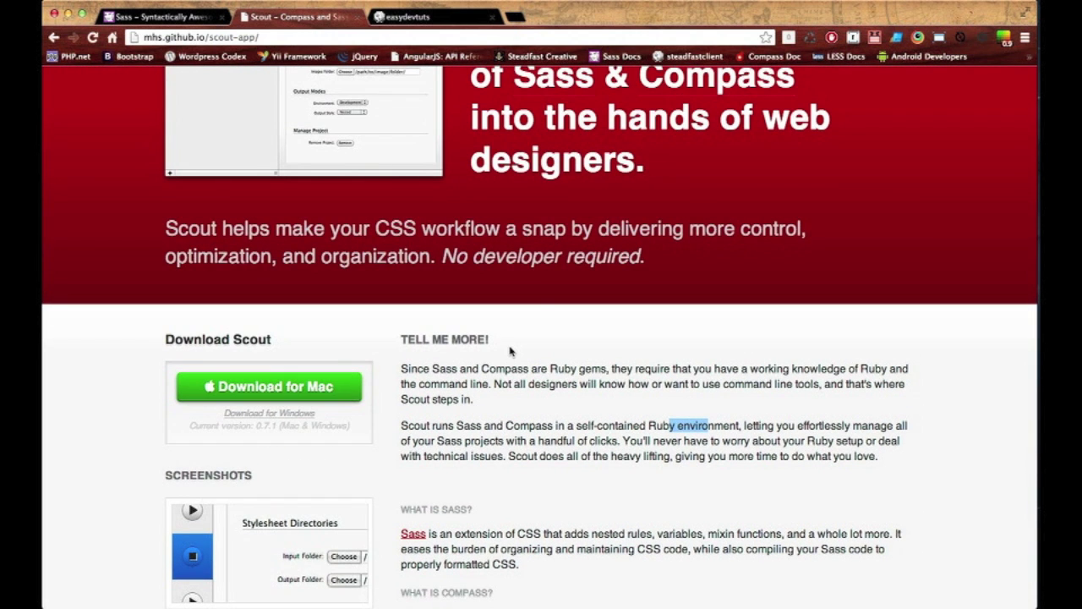
# Launch the Scout app.
pyautogui.hotkey('alt', 'space')
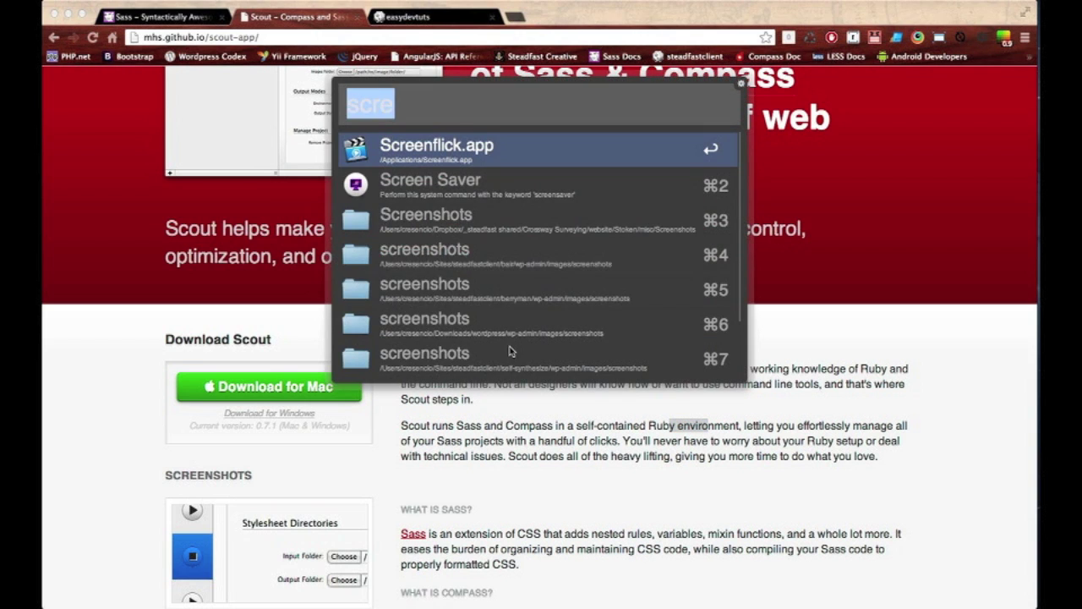
pyautogui.write('scout')
pyautogui.press('Return')
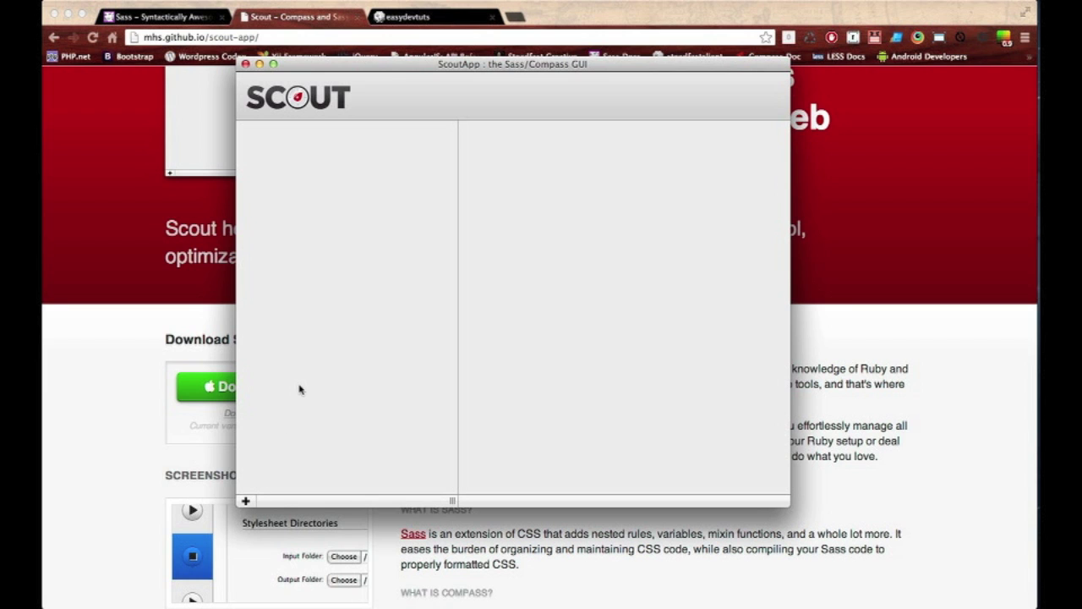
# Switch to Finder and create a new folder named easysass in the Sites folder.
pyautogui.press('super+Tab')
pyautogui.press('super+Tab')
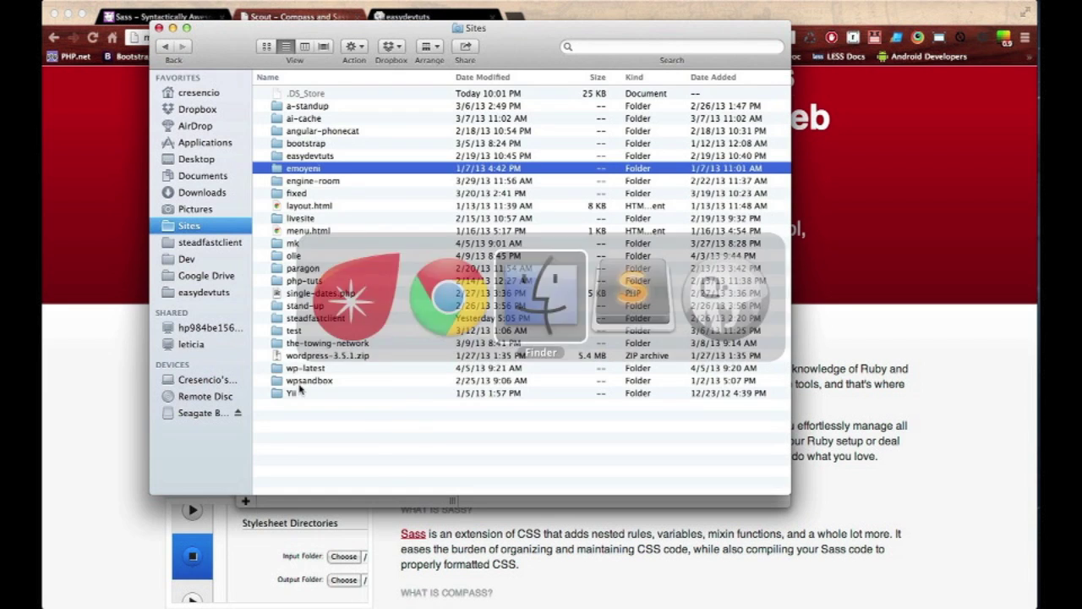
pyautogui.click(357, 439)
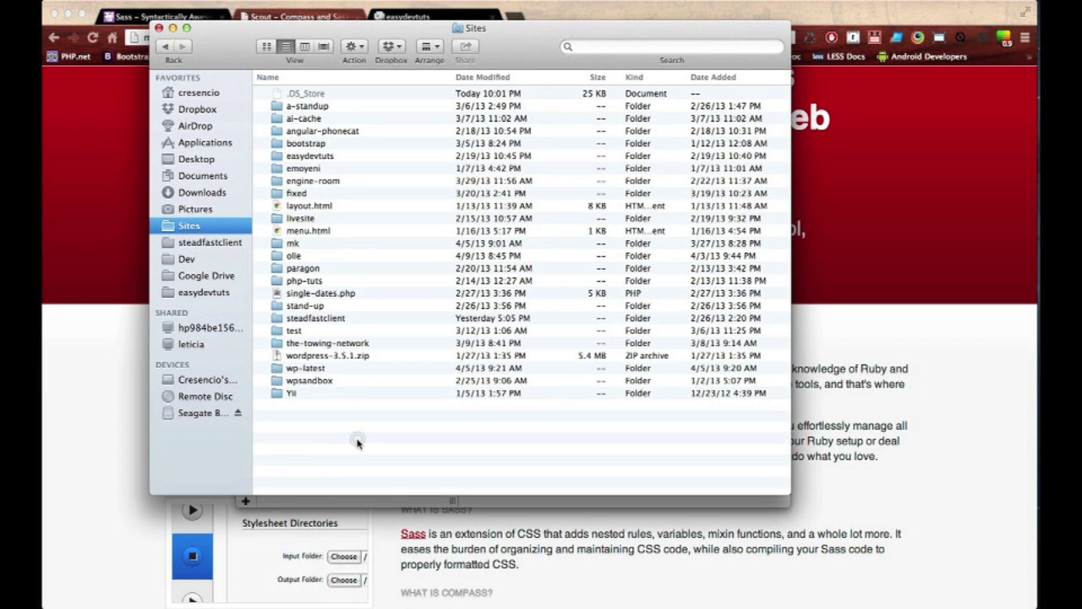
pyautogui.rightClick(358, 440)
pyautogui.click(372, 445)
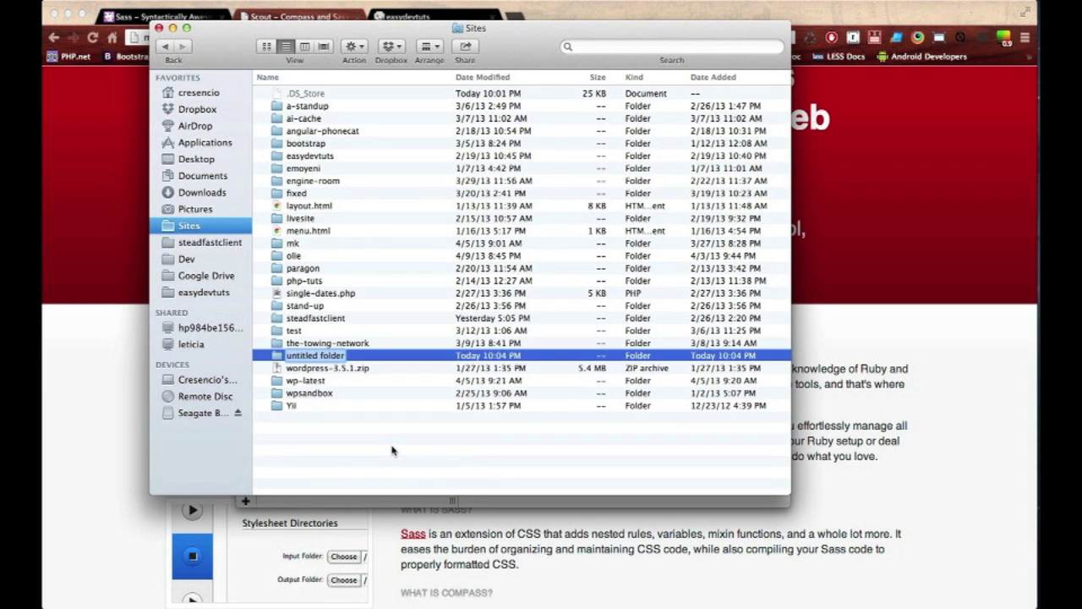
pyautogui.write('easyde')
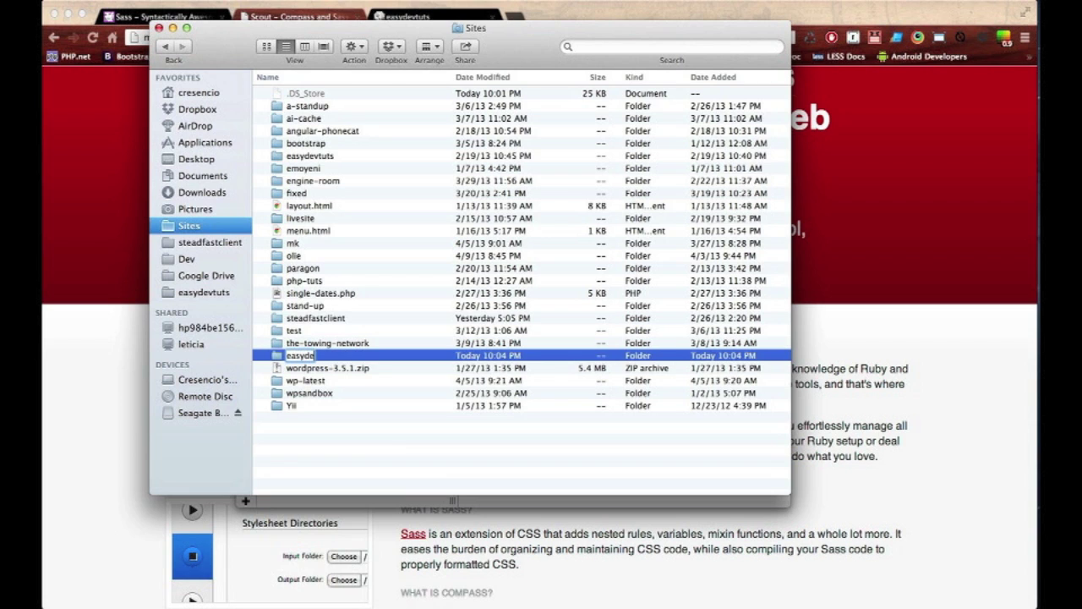
pyautogui.press('BackSpace')
pyautogui.press('BackSpace')
pyautogui.write('sass')
pyautogui.press('Return')
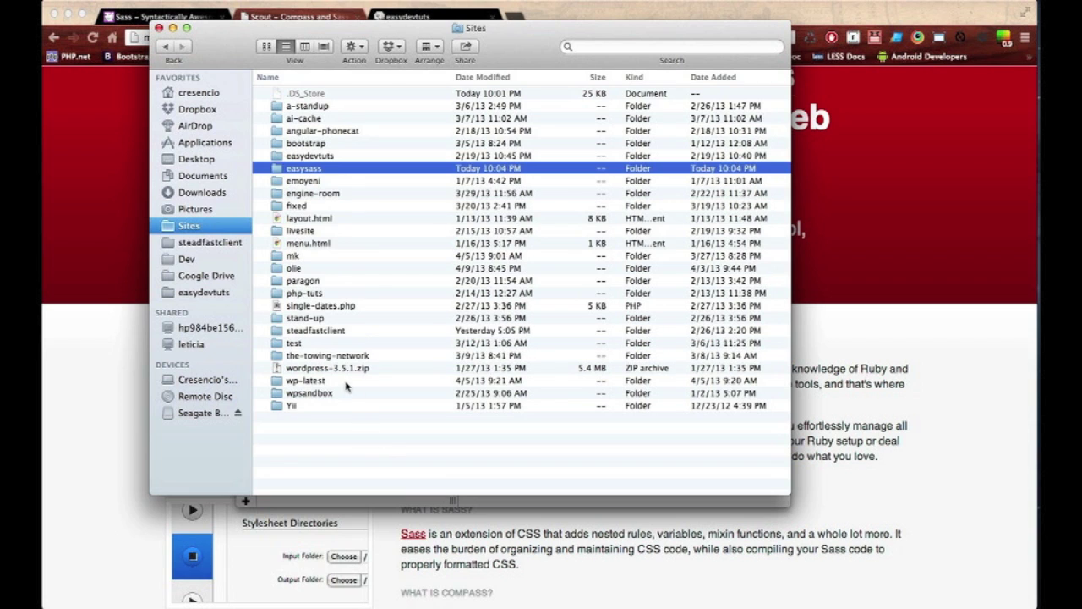
# Create two subfolders named css and sass inside the easysass folder.
pyautogui.doubleClick(324, 170)
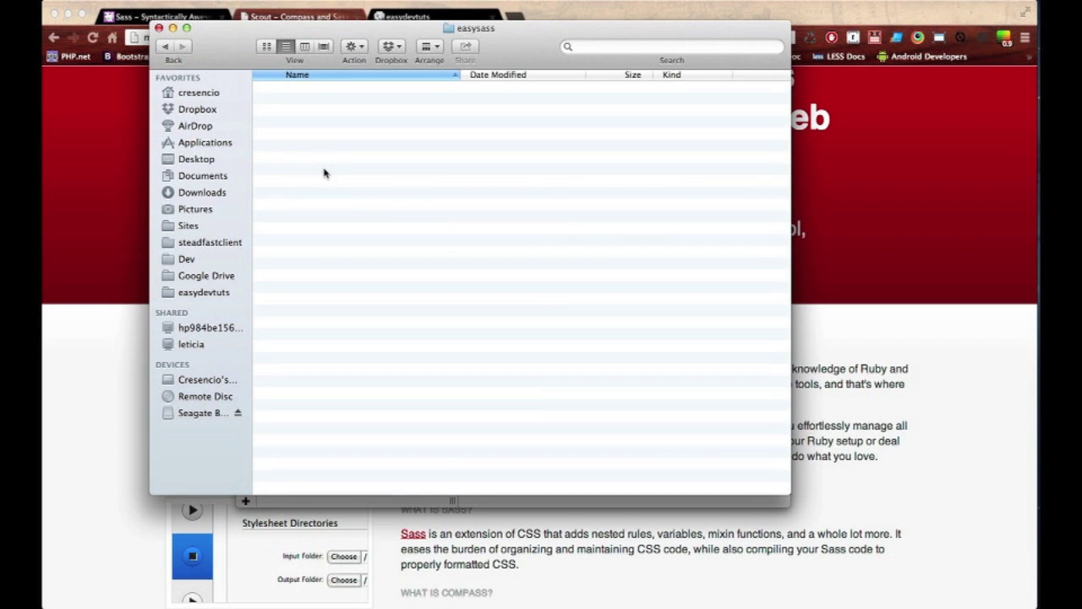
pyautogui.rightClick(324, 173)
pyautogui.click(330, 174)
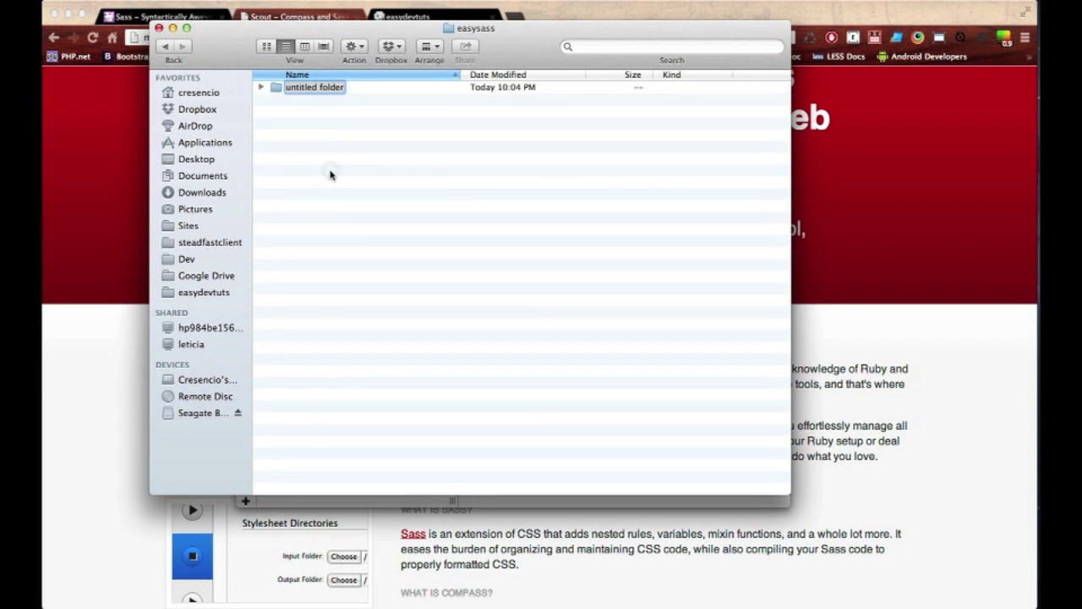
pyautogui.write('css')
pyautogui.press('Return')
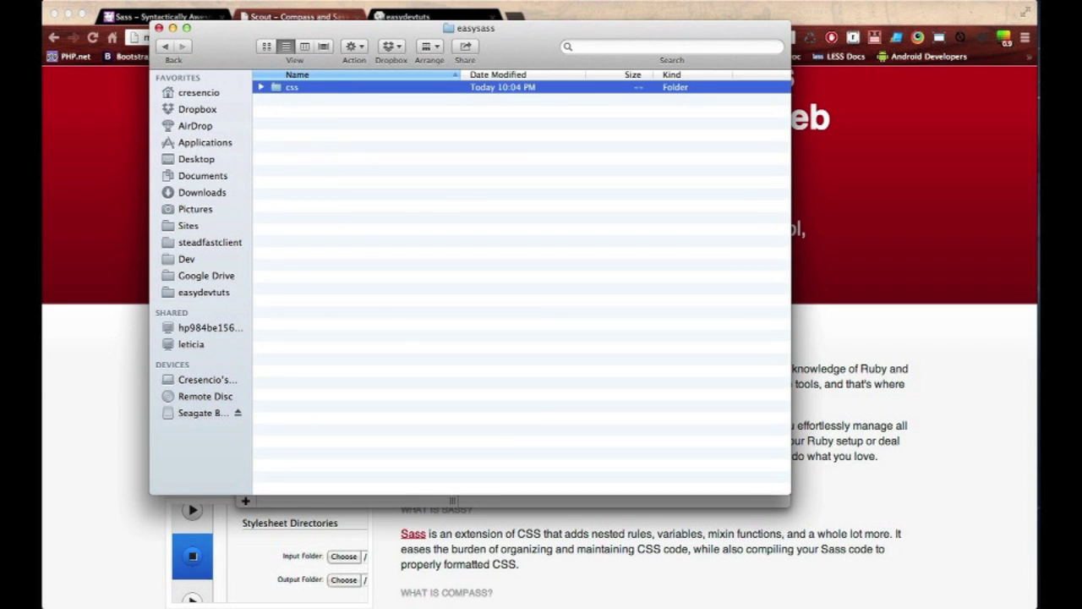
pyautogui.rightClick(338, 155)
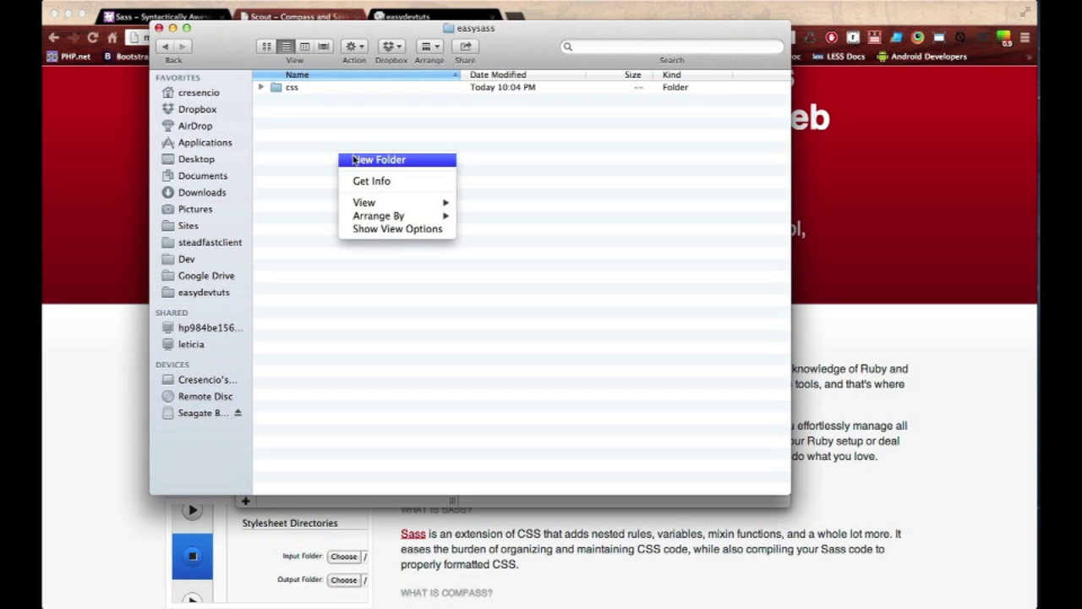
pyautogui.click(351, 158)
pyautogui.write('sass')
pyautogui.press('Return')
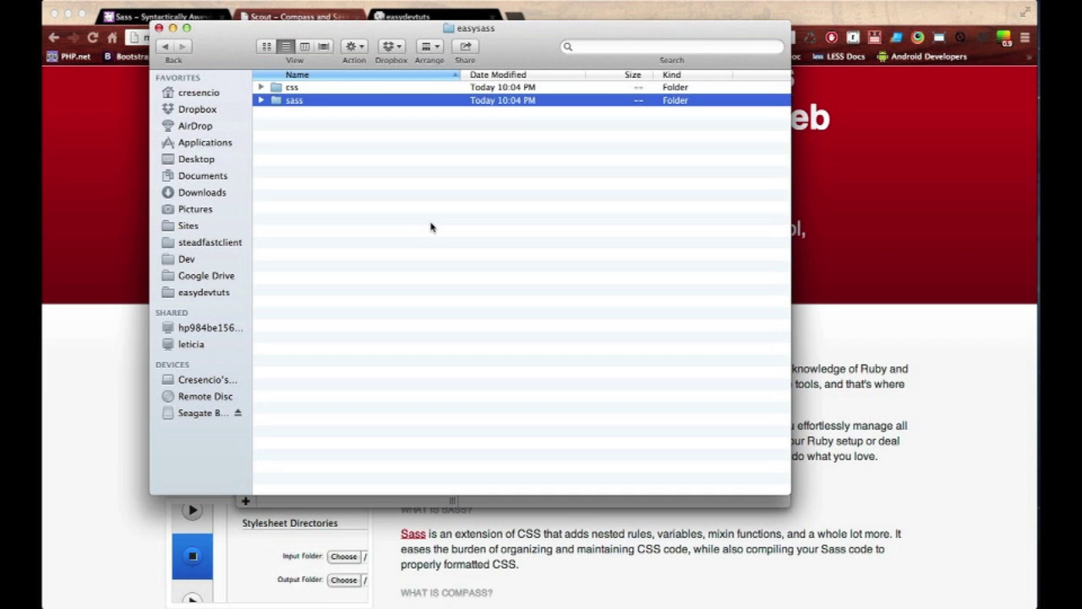
# Switch to Scout and add the easysass folder from Sites as a new project.
pyautogui.press('super+Tab')
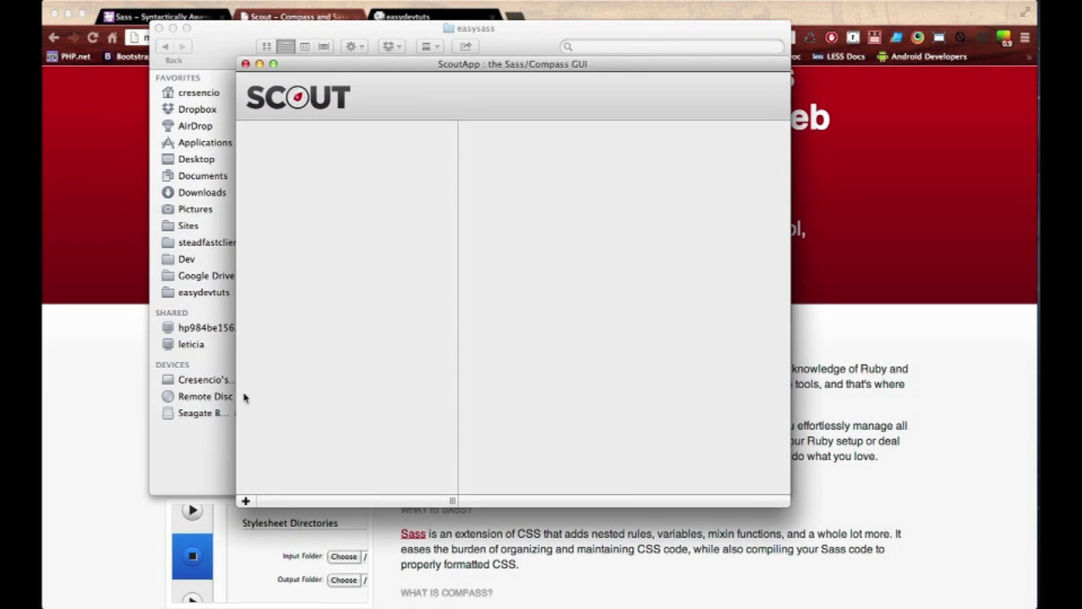
pyautogui.click(247, 502)
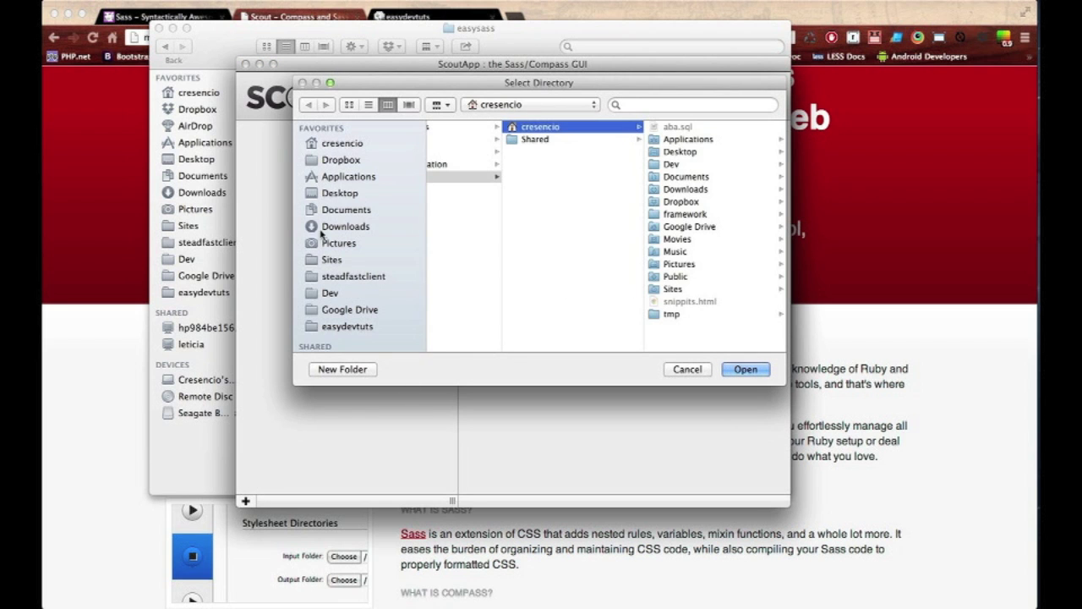
pyautogui.click(341, 261)
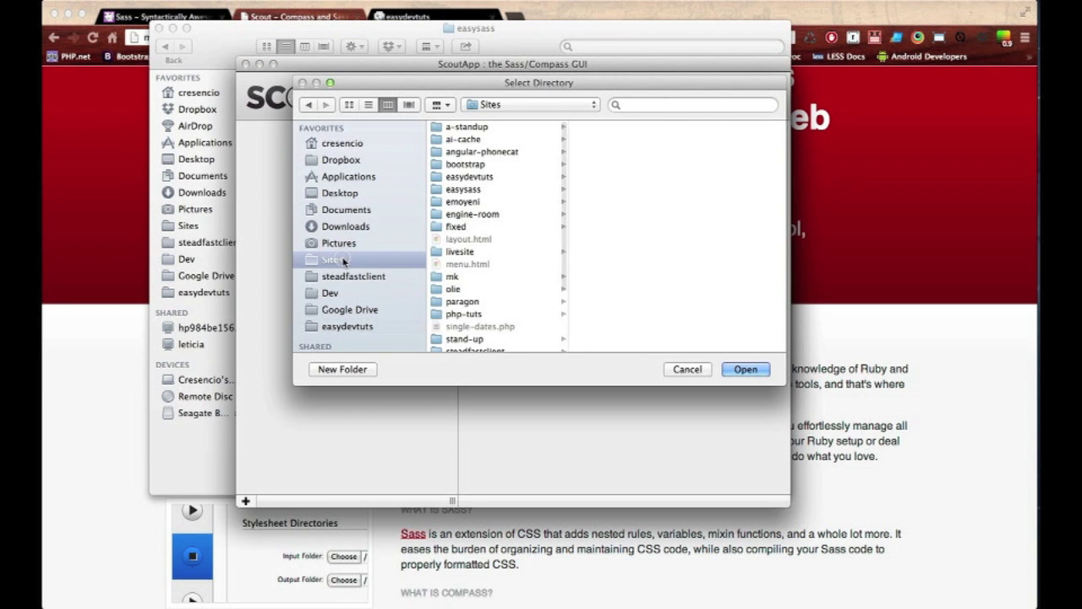
pyautogui.click(474, 189)
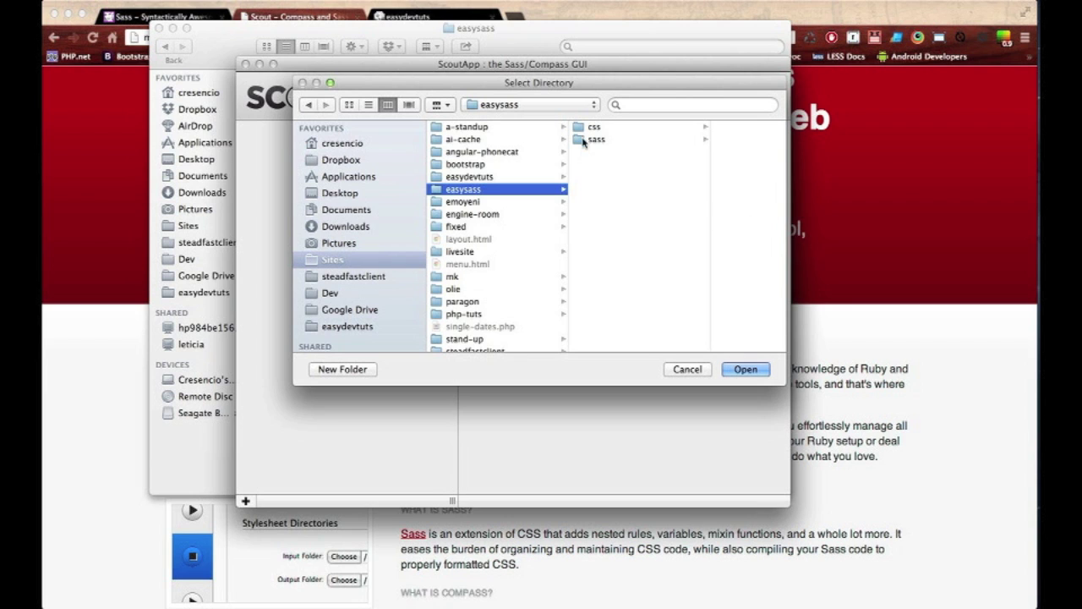
pyautogui.click(746, 370)
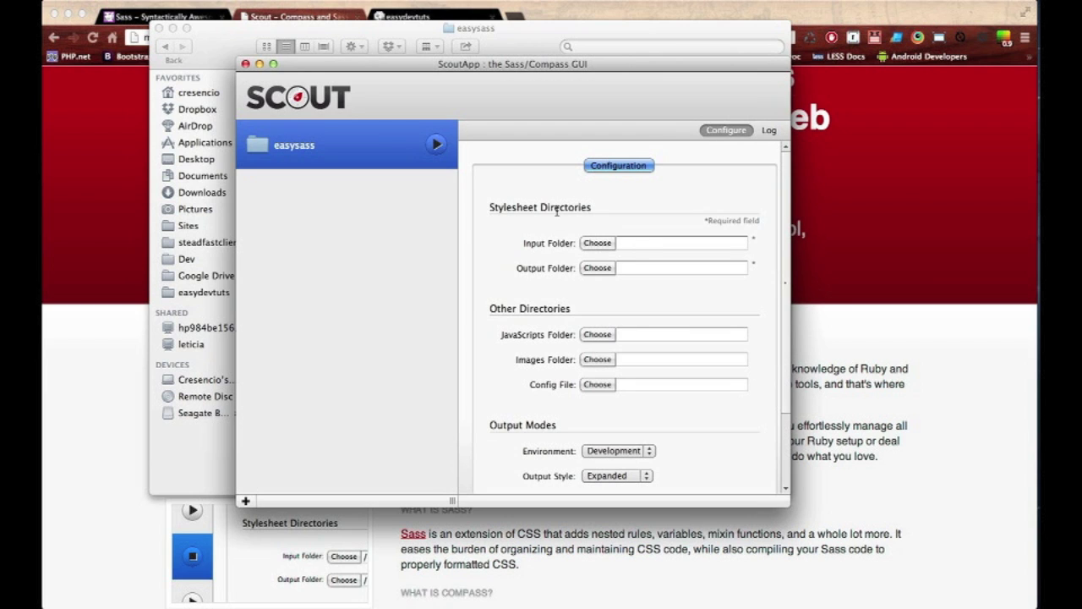
# Set the easysass project's stylesheet input folder to its sass subfolder.
pyautogui.scroll(-3, 698, 190)
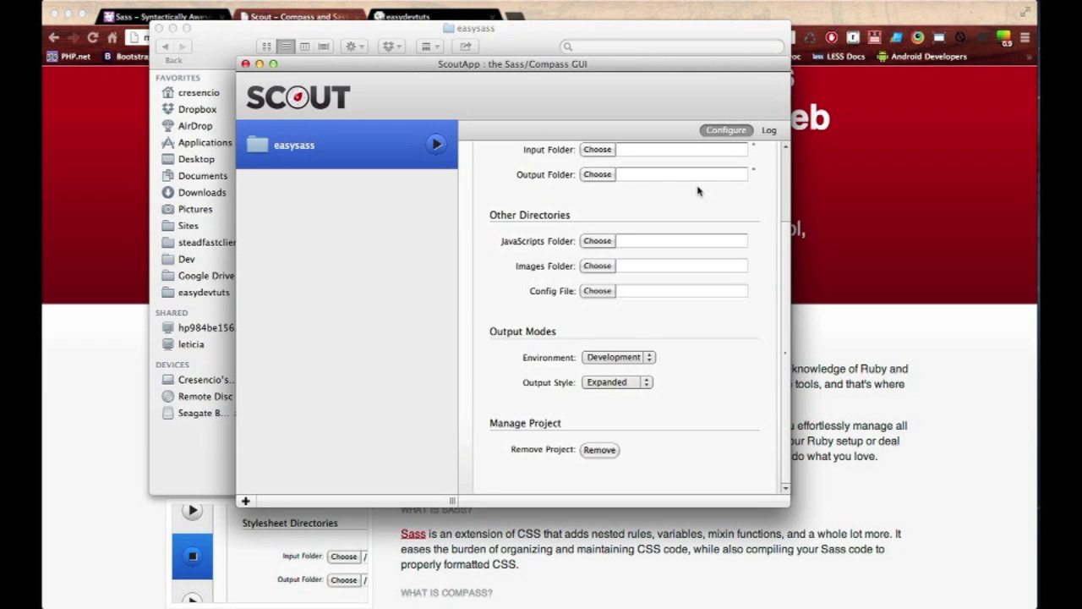
pyautogui.scroll(3, 698, 190)
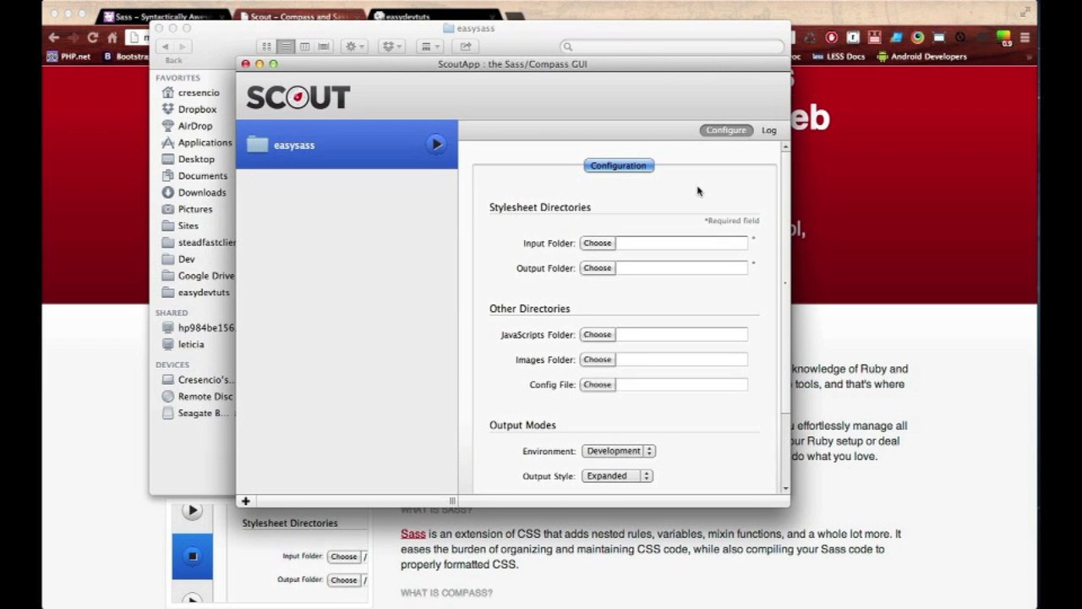
pyautogui.click(597, 244)
pyautogui.click(609, 140)
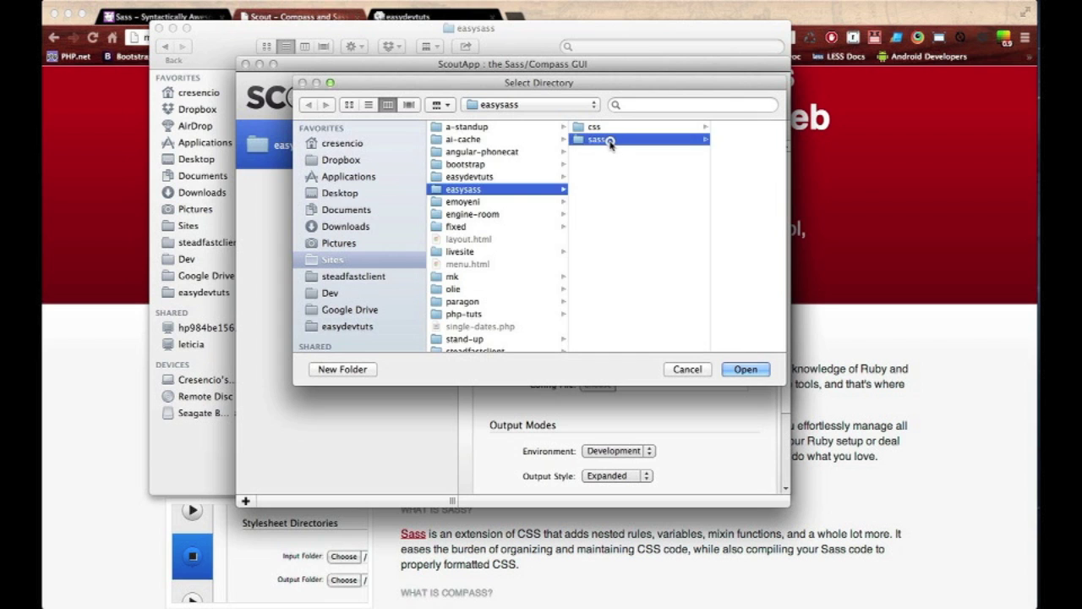
pyautogui.click(739, 368)
# Set the easysass project's stylesheet output folder to its css subfolder.
pyautogui.click(599, 268)
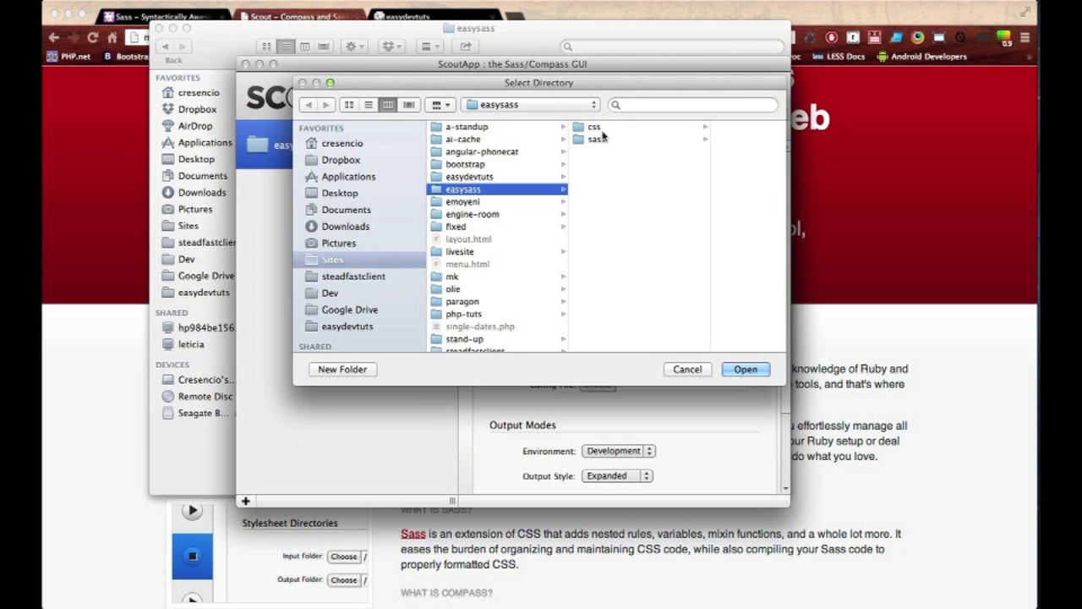
pyautogui.click(594, 127)
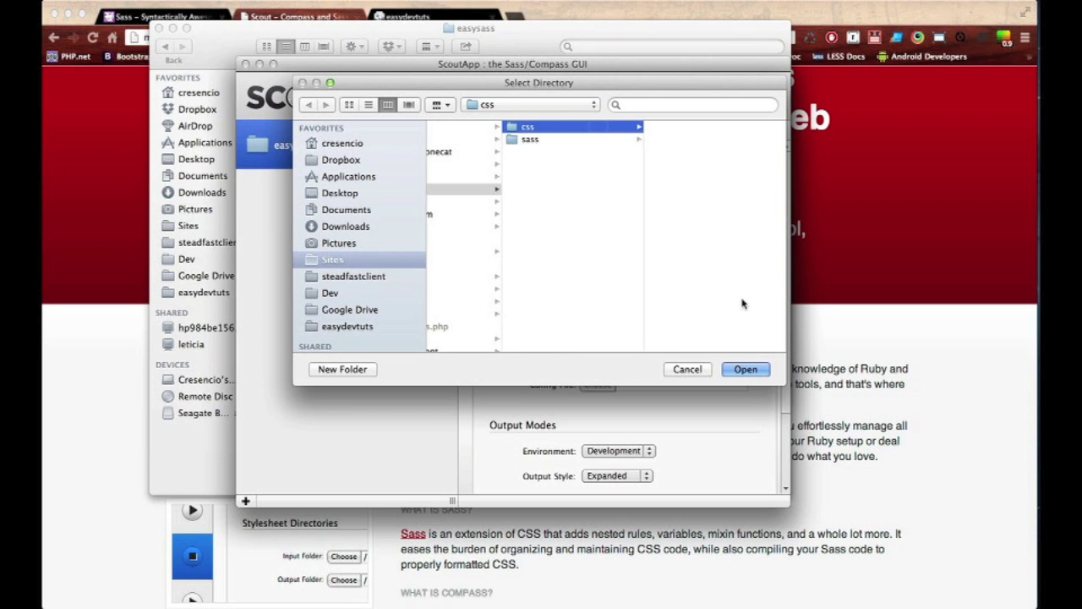
pyautogui.click(736, 365)
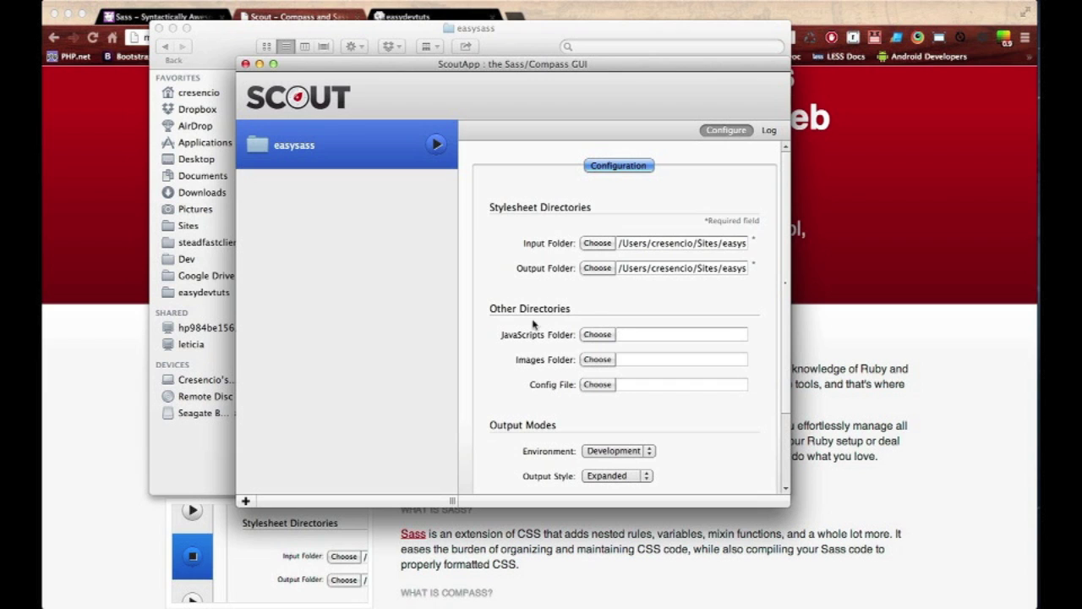
pyautogui.scroll(-3, 556, 322)
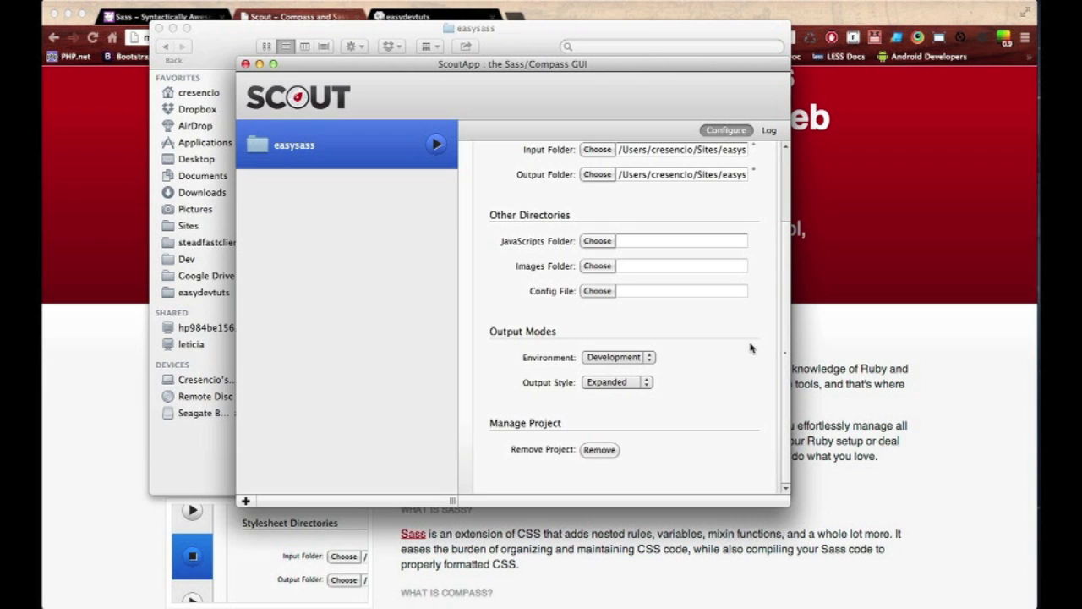
# Try to start watching and compiling the easysass project in Scout.
pyautogui.click(436, 144)
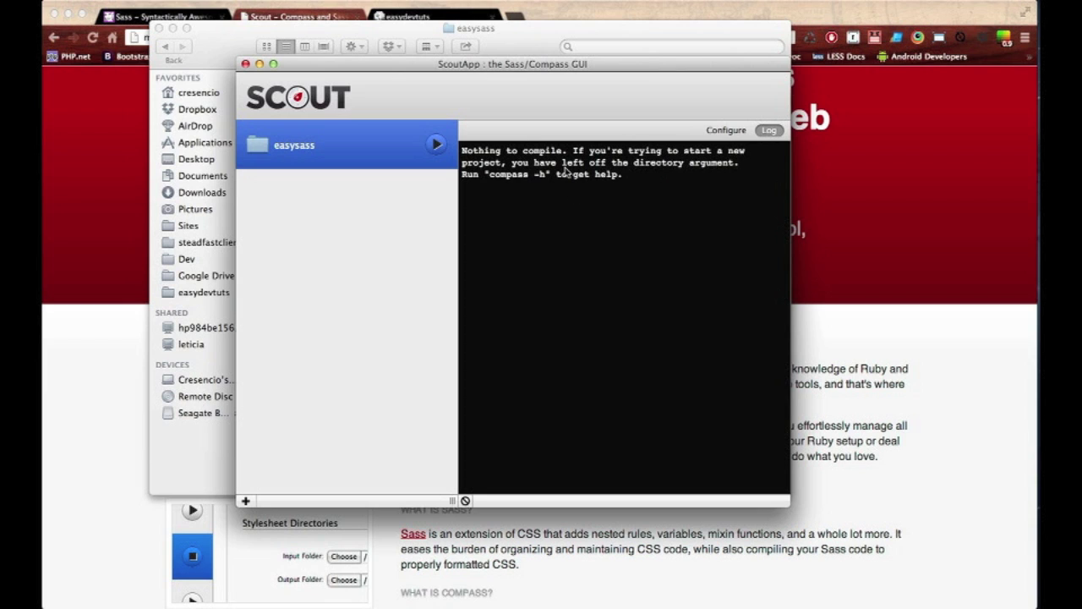
# Switch to Sublime Text and save the empty file as index.html in the easysass folder under Sites.
pyautogui.press('super+Tab')
pyautogui.press('super+Tab')
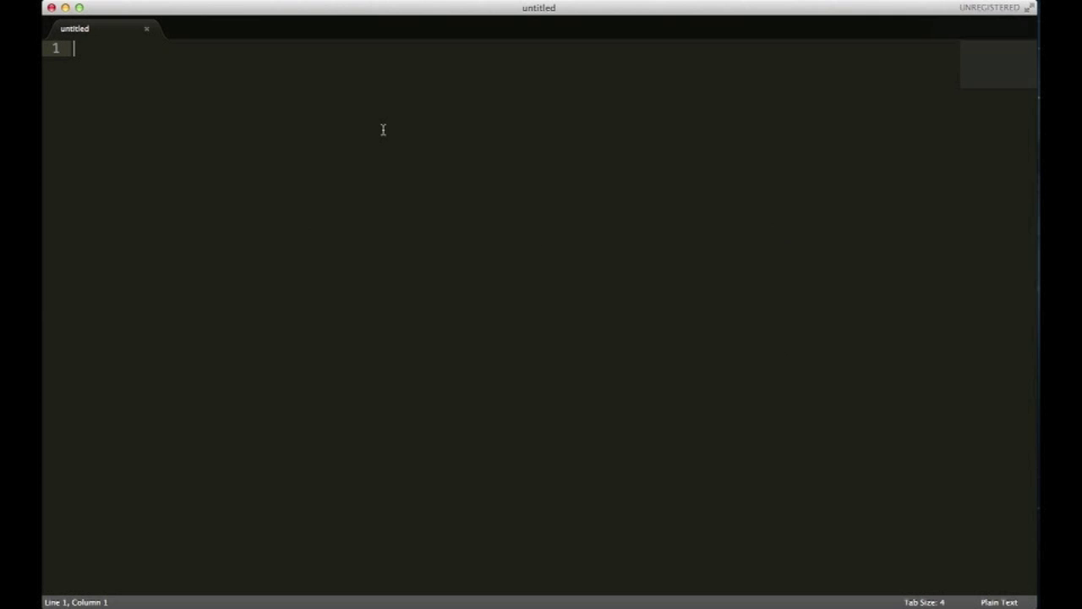
pyautogui.press('super+s')
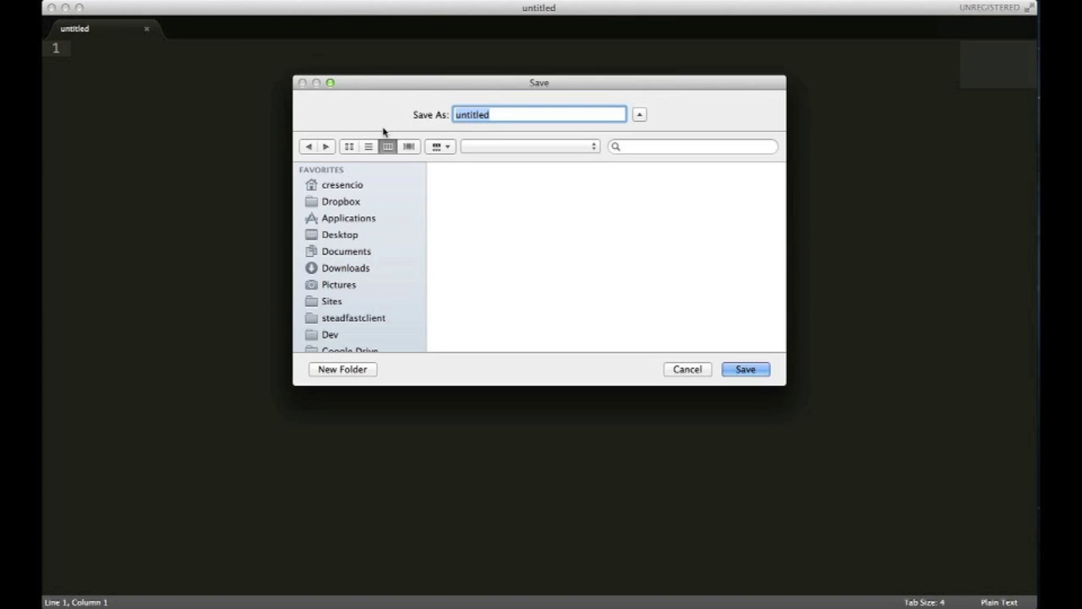
pyautogui.click(362, 301)
pyautogui.click(473, 233)
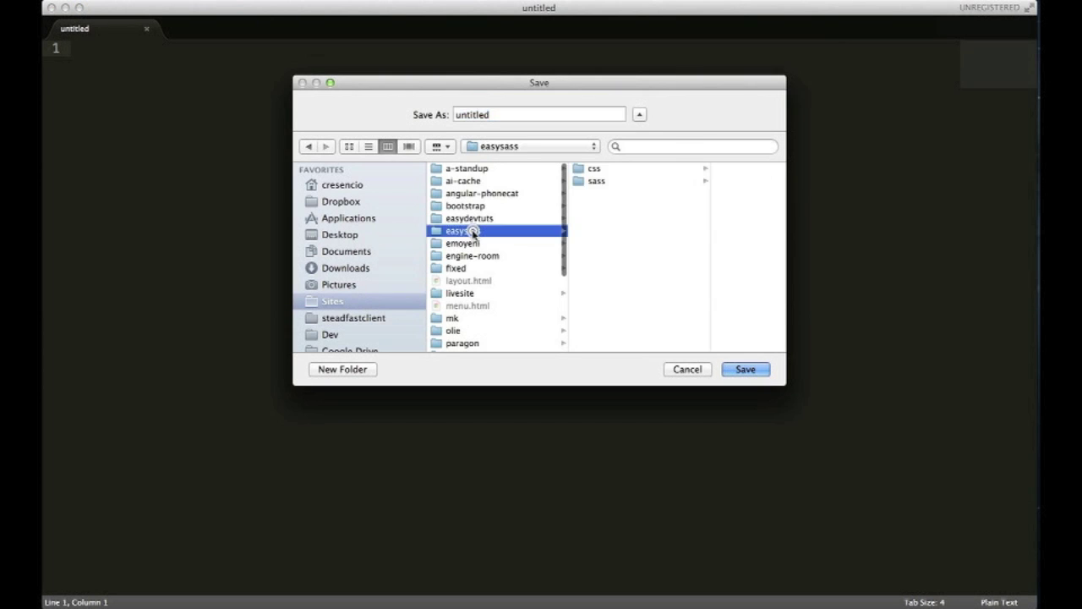
pyautogui.click(541, 114)
pyautogui.write('index.html')
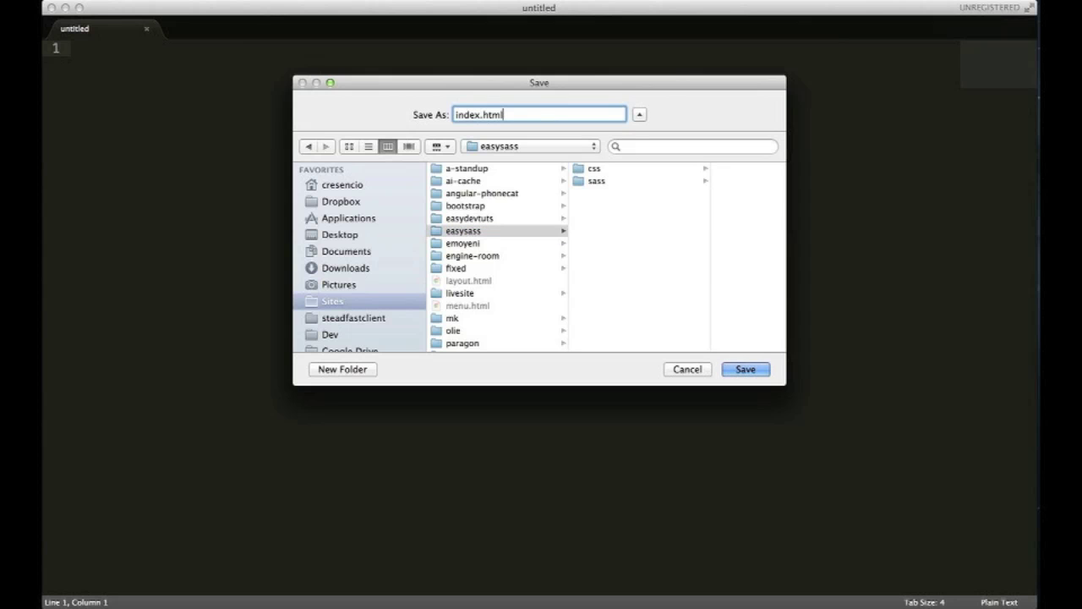
pyautogui.press('Return')
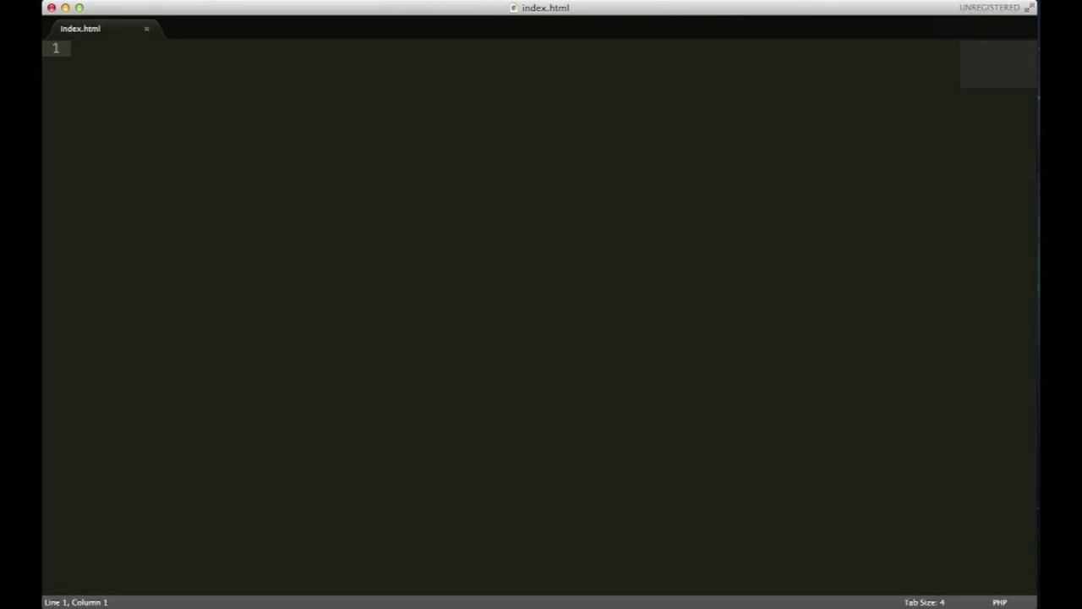
# Insert the HTML5 boilerplate in index.html and set the page title to "Easy Sass".
pyautogui.write('html:5')
pyautogui.press('Tab')
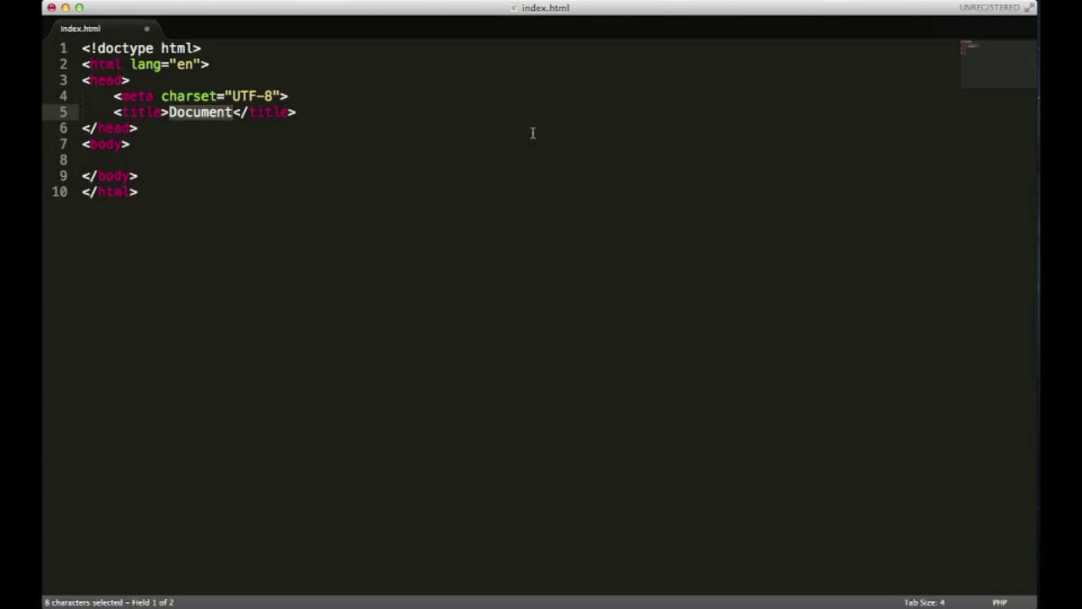
pyautogui.write('Easy Sa')
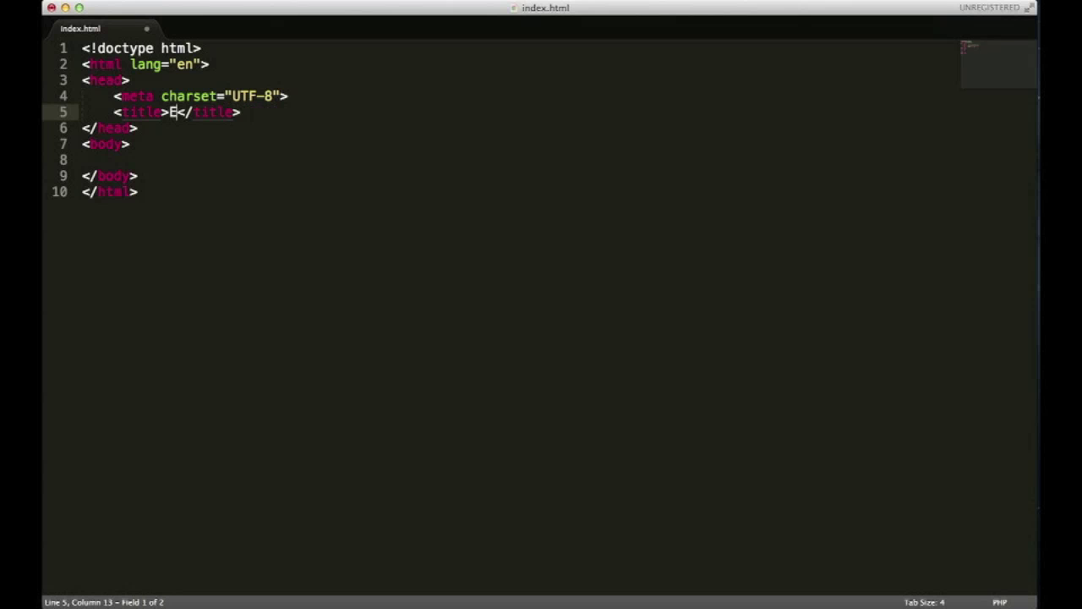
pyautogui.write('ss')
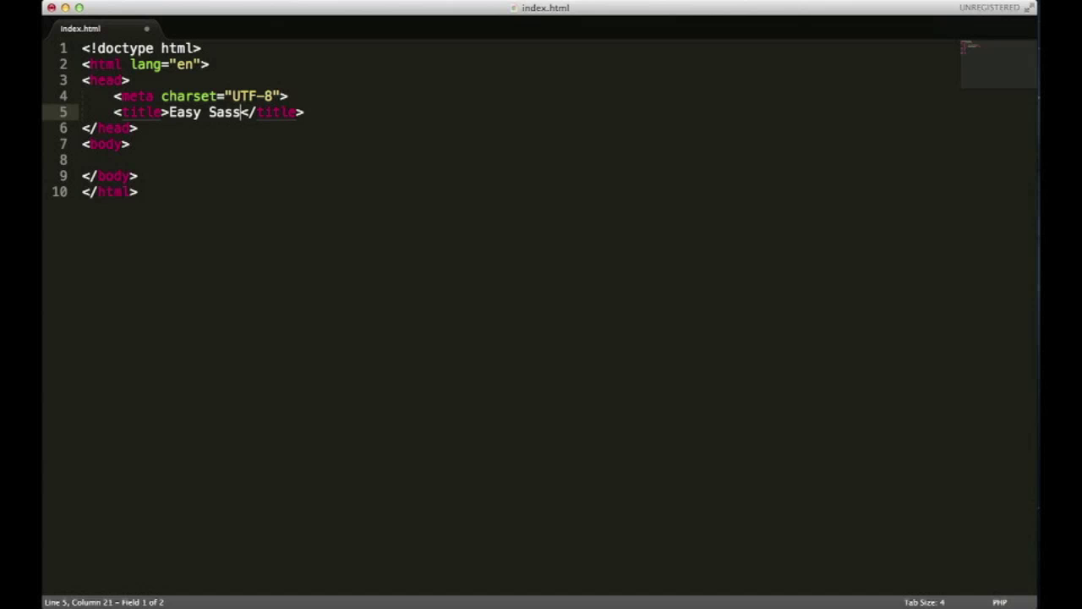
# Add a stylesheet link to css/main.css below the title in the head of index.html.
pyautogui.press('Tab')
pyautogui.press('Return')
pyautogui.write('link')
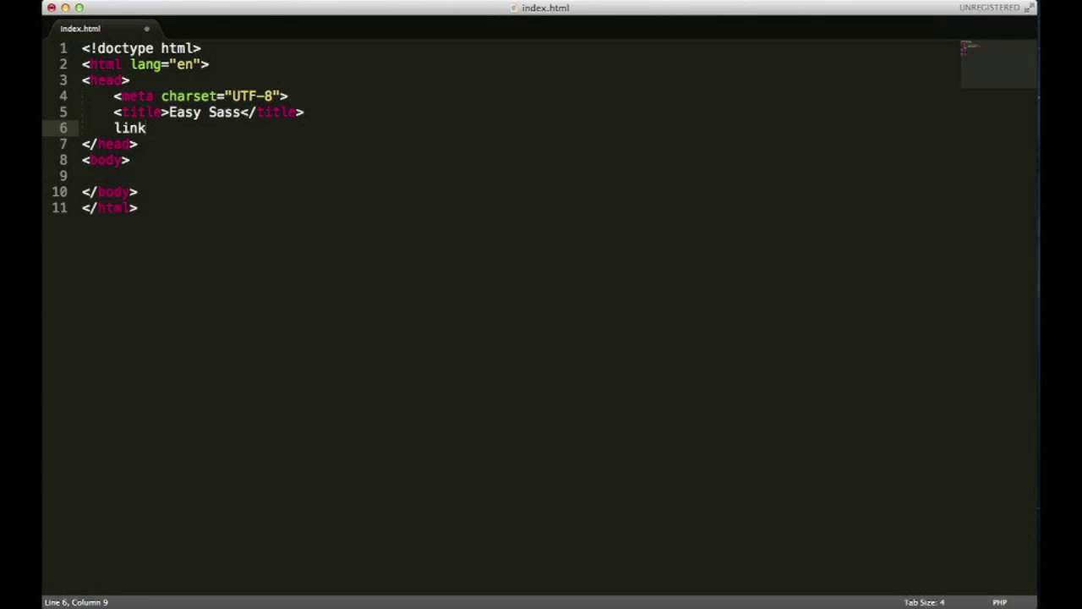
pyautogui.press('Tab')
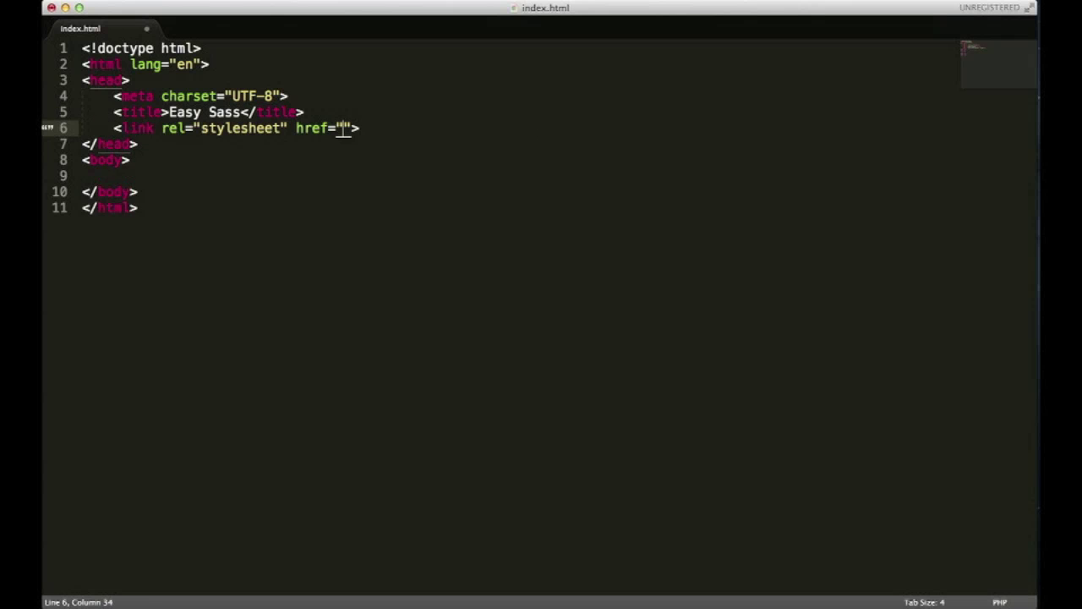
pyautogui.write('css/main')
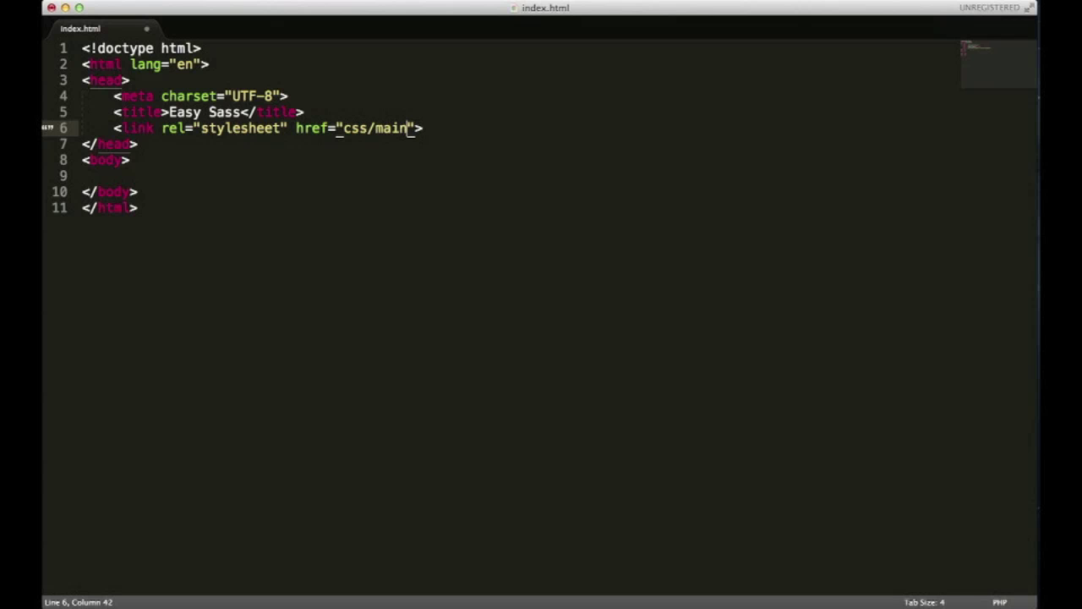
pyautogui.write('.css')
pyautogui.press('Tab')
# Add an empty div with only the id "box" to the body of index.html and save the file.
pyautogui.click(113, 175)
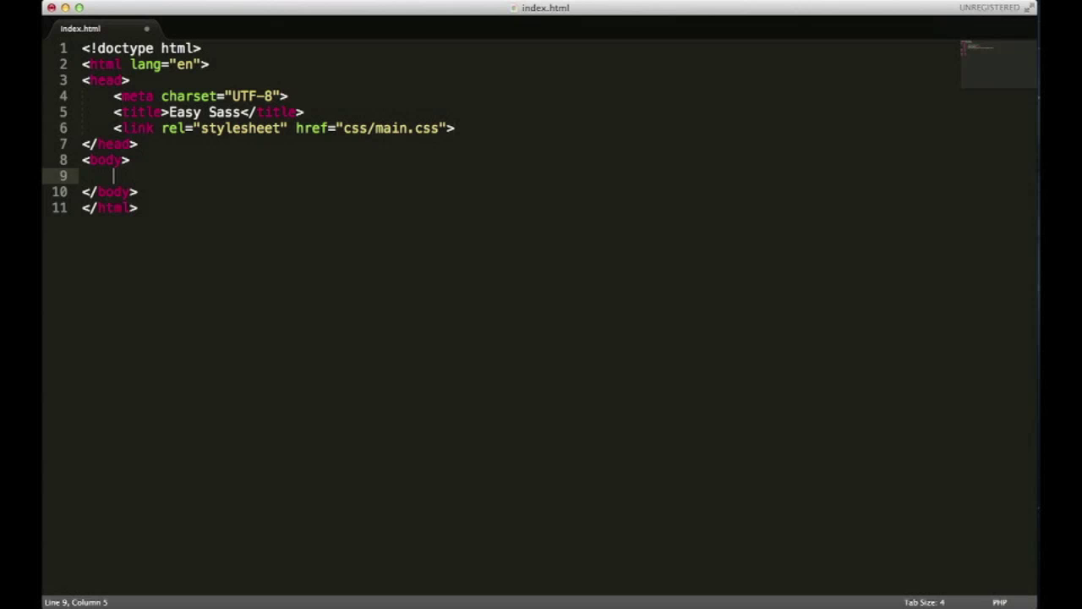
pyautogui.write('div.#box')
pyautogui.press('Tab')
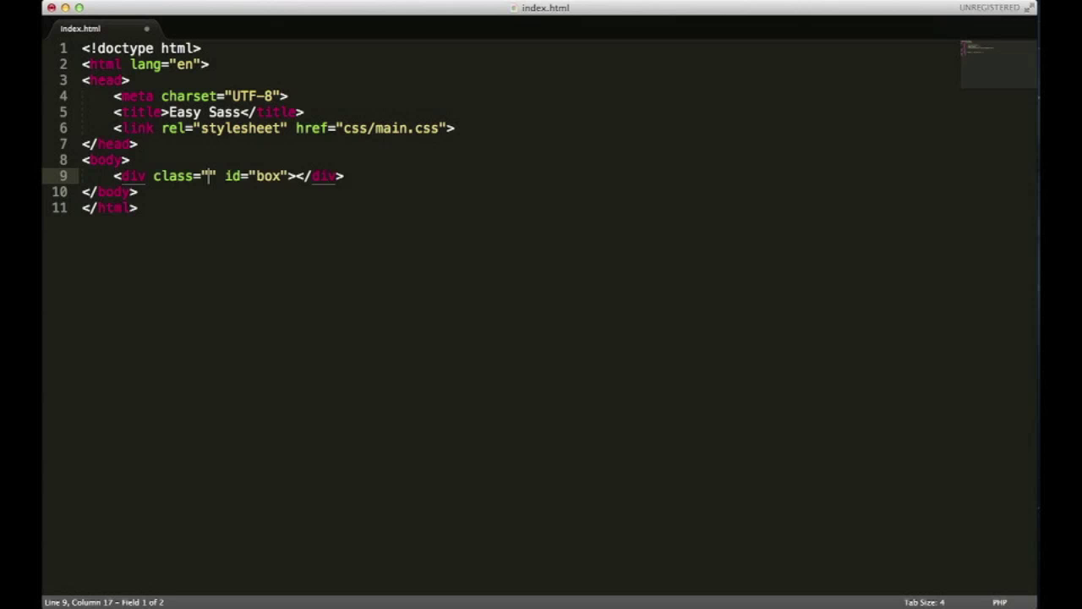
pyautogui.press('Delete')
pyautogui.press('Delete')
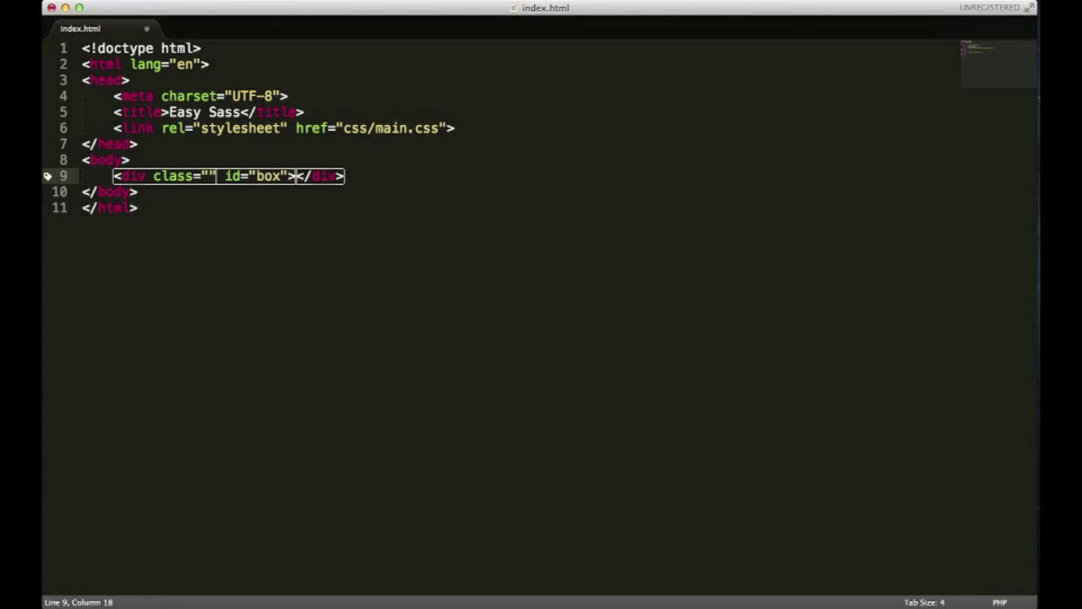
pyautogui.press('BackSpace')
pyautogui.press('BackSpace')
pyautogui.press('BackSpace')
pyautogui.press('BackSpace')
pyautogui.press('BackSpace')
pyautogui.press('BackSpace')
pyautogui.press('BackSpace')
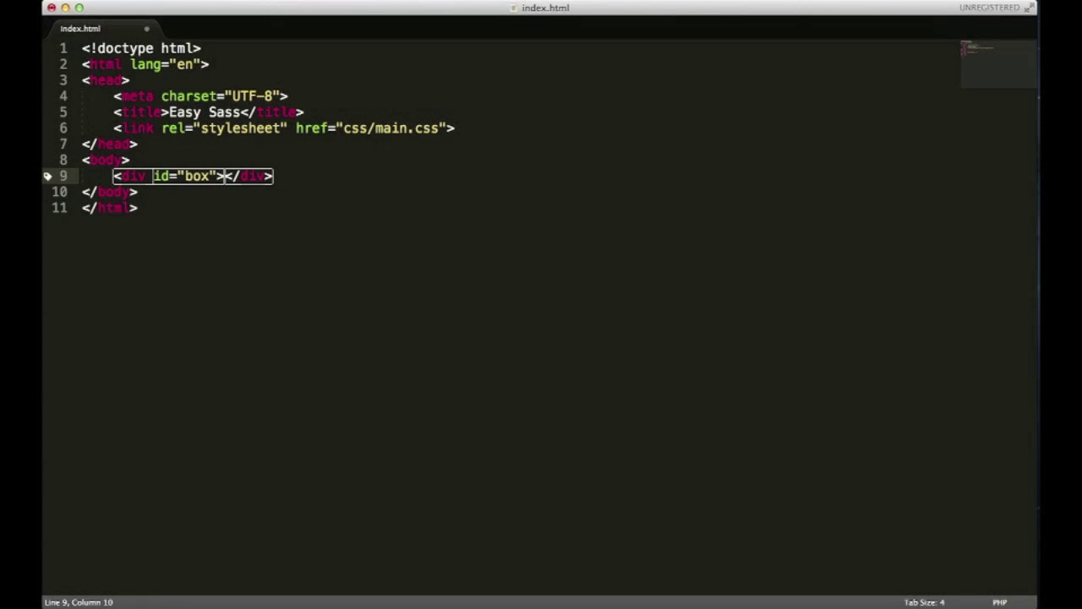
pyautogui.press('super+s')
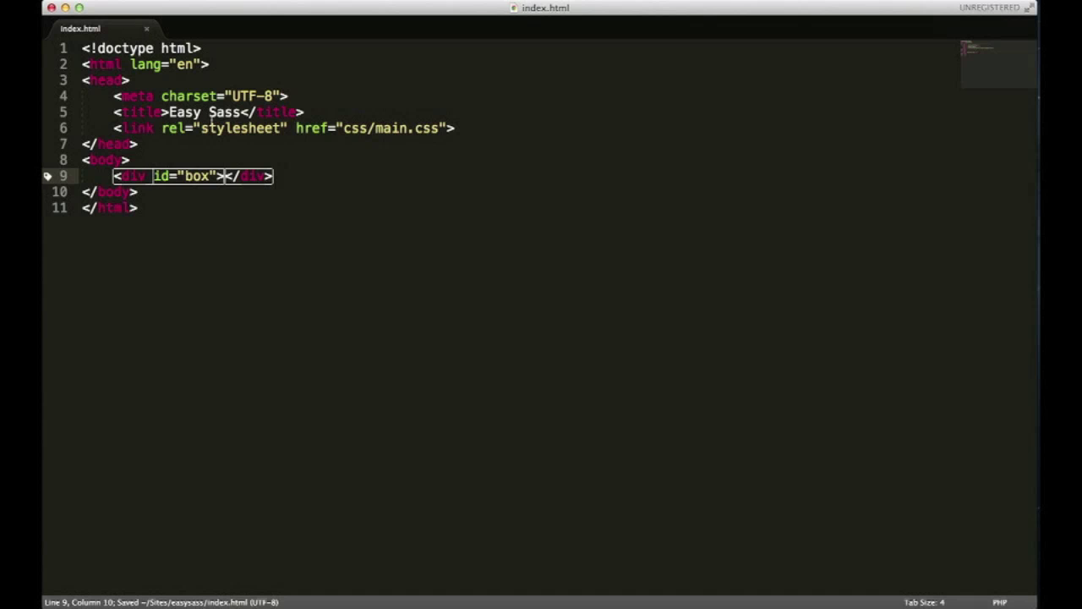
# Create a new file and save it as main.scss in the easysass project's sass folder.
pyautogui.press('super+n')
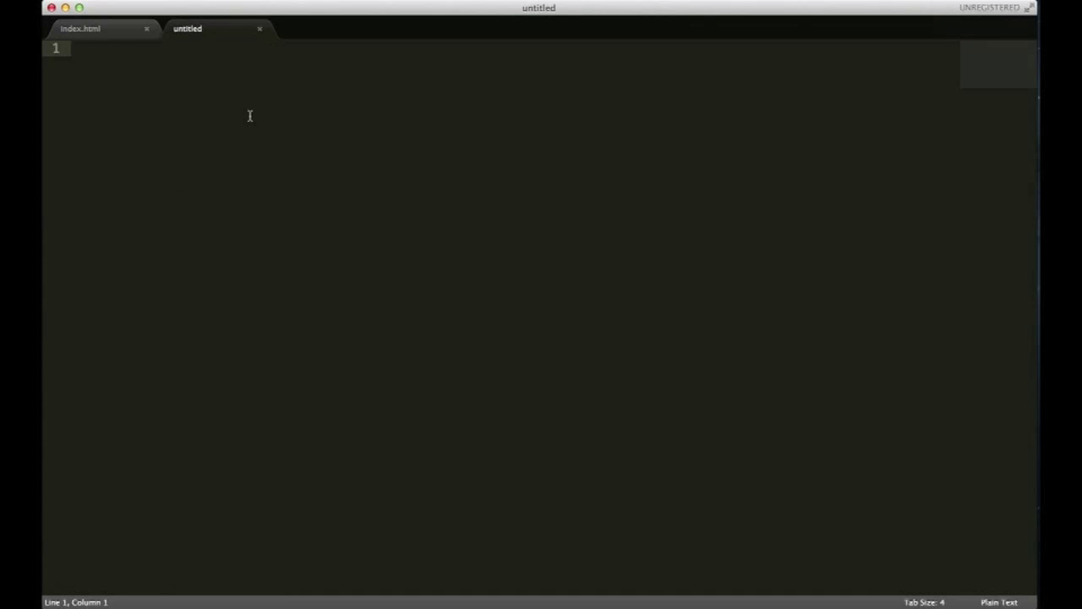
pyautogui.press('super+s')
pyautogui.click(612, 199)
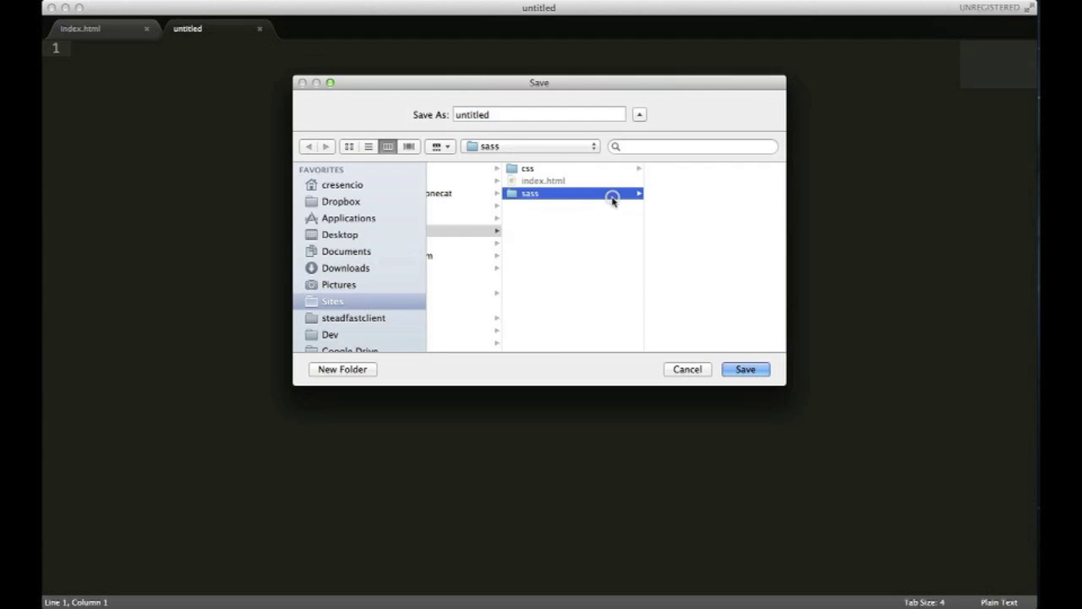
pyautogui.click(499, 115)
pyautogui.doubleClick(499, 114)
pyautogui.write('m')
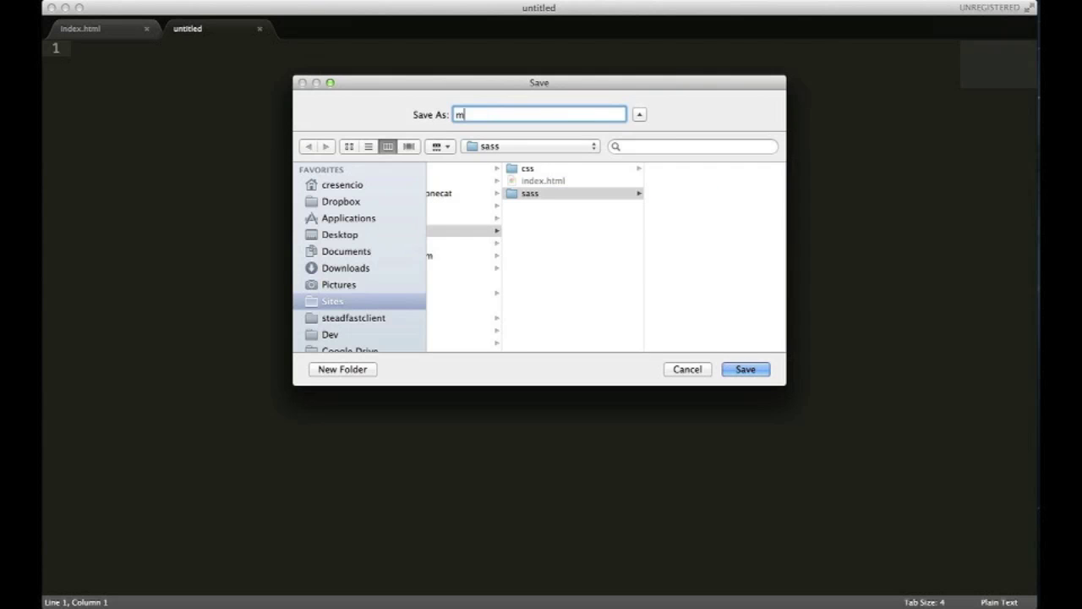
pyautogui.write('ain.scss')
pyautogui.press('Return')
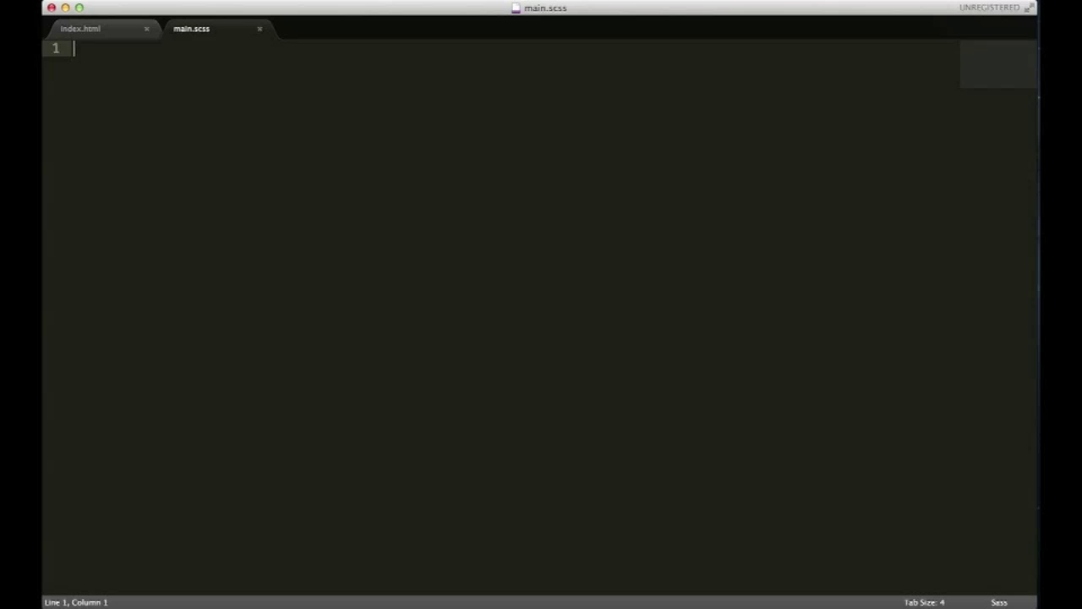
# Write a #box rule in main.scss with height: 100px and width: 100px, and save the file.
pyautogui.write('#box{')
pyautogui.press('Return')
pyautogui.write('he')
pyautogui.press('Tab')
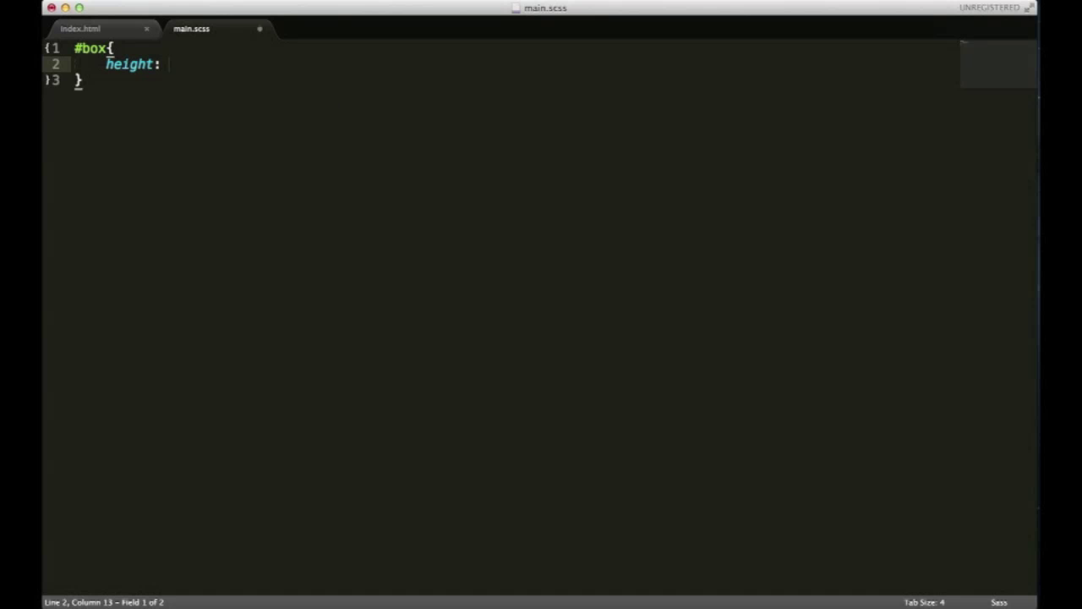
pyautogui.write('100px;')
pyautogui.press('Return')
pyautogui.write('w')
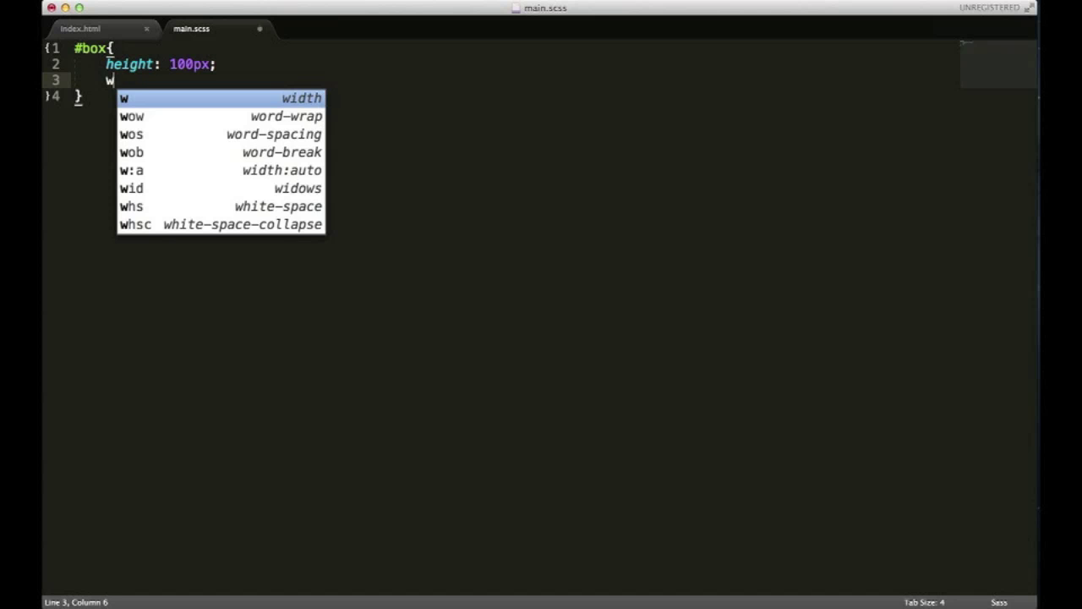
pyautogui.press('Tab')
pyautogui.write('1')
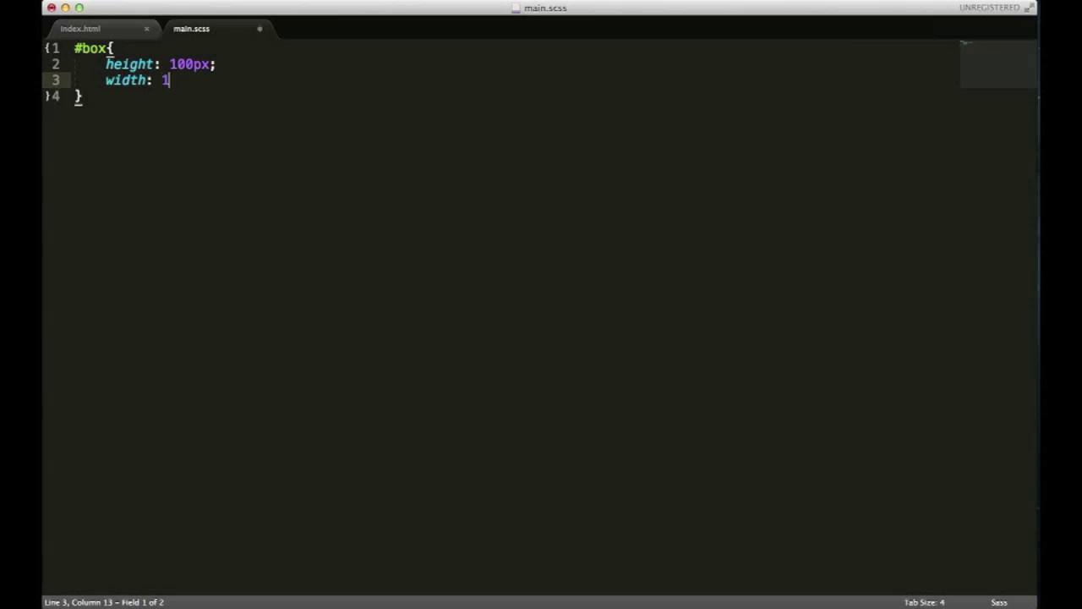
pyautogui.write('00px;')
pyautogui.press('super+s')
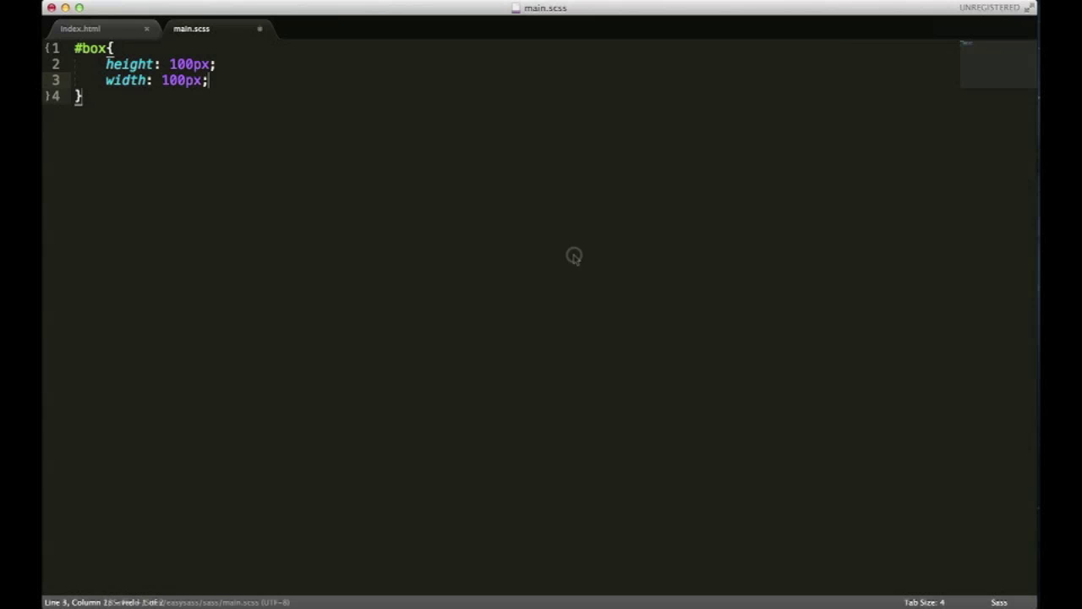
pyautogui.click(572, 254)
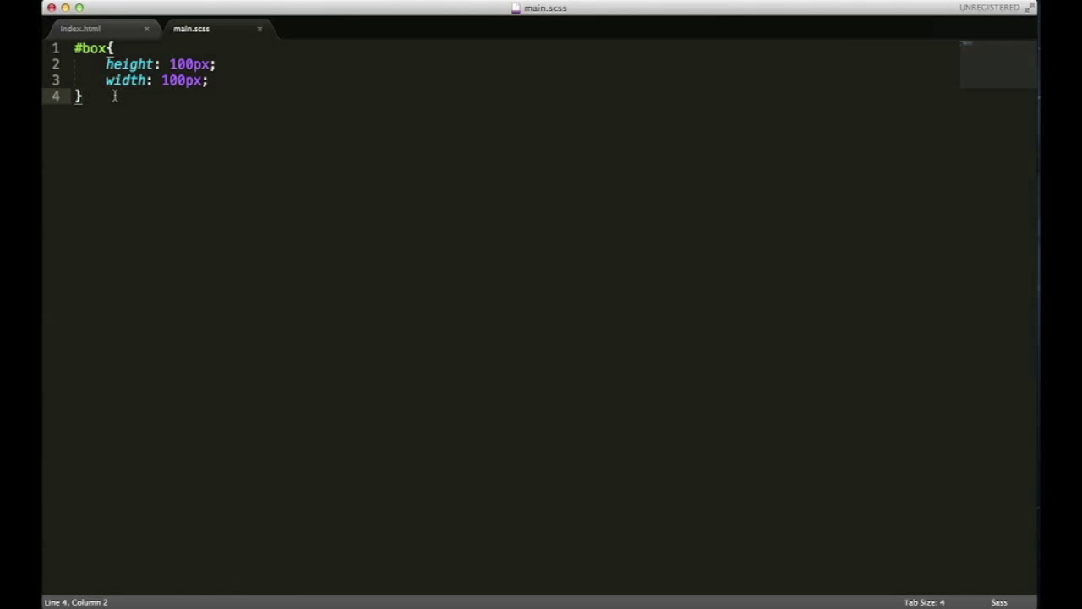
# Switch to Scout and start watching the easysass project so that main.scss is compiled.
pyautogui.press('super+Tab')
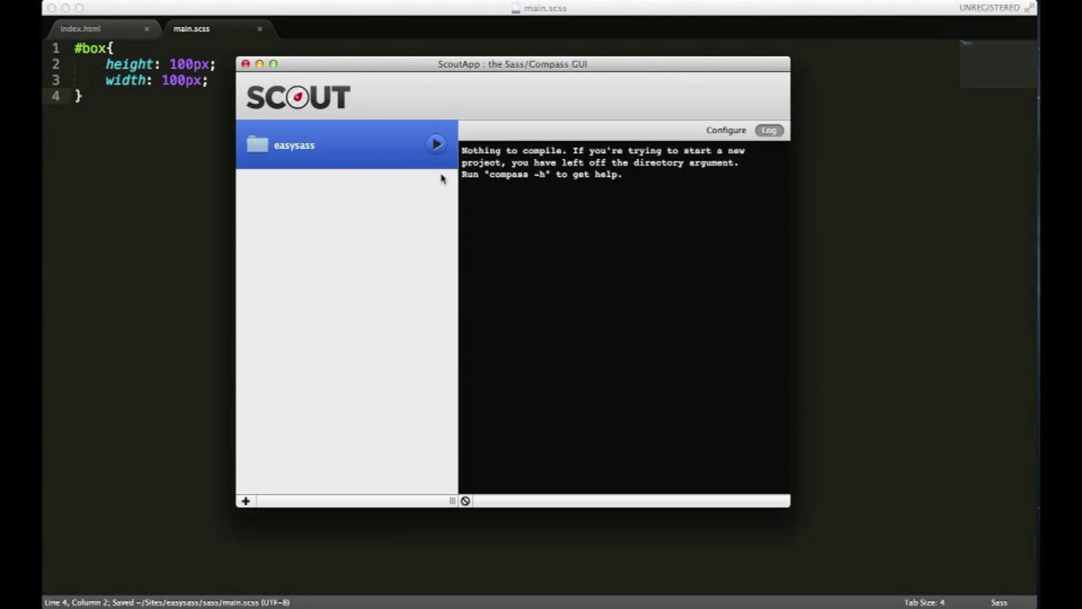
pyautogui.click(437, 144)
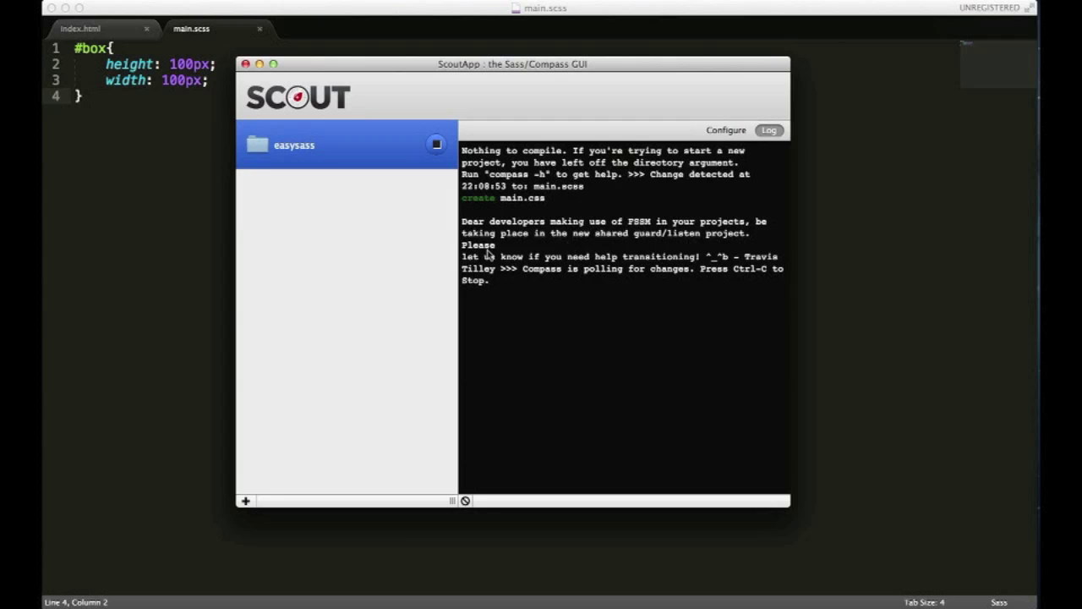
# Return to Sublime Text and open the compiled main.css from the easysass project's css folder.
pyautogui.click(137, 130)
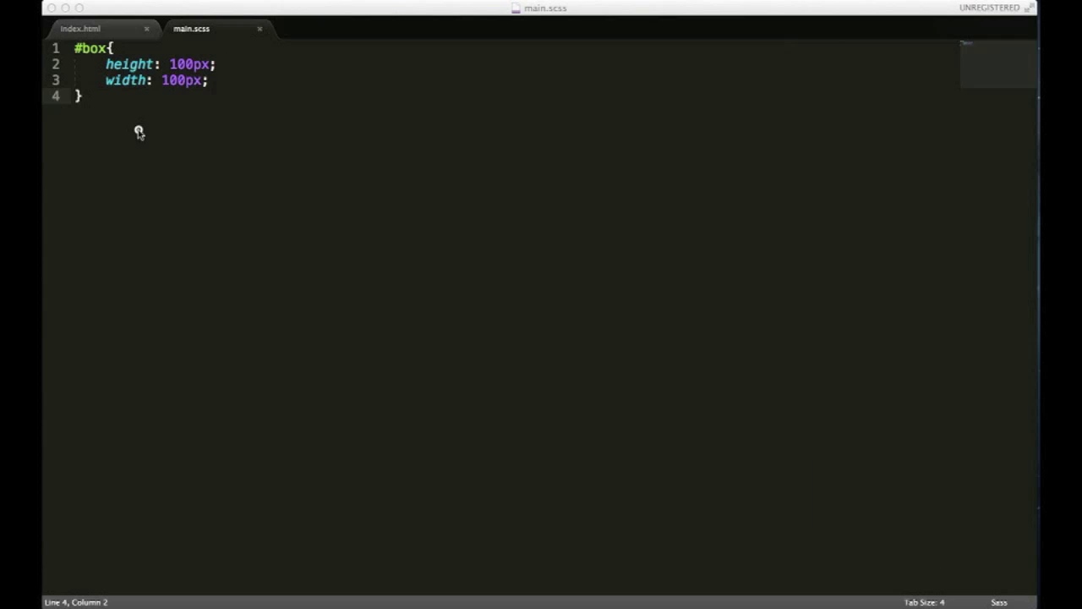
pyautogui.press('super+o')
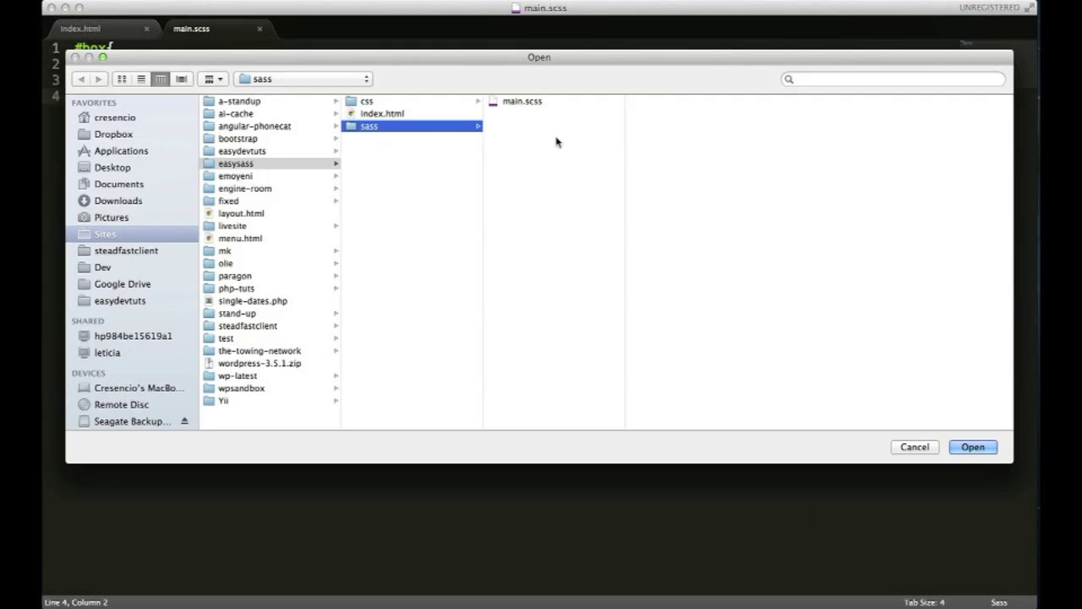
pyautogui.click(449, 101)
pyautogui.click(553, 101)
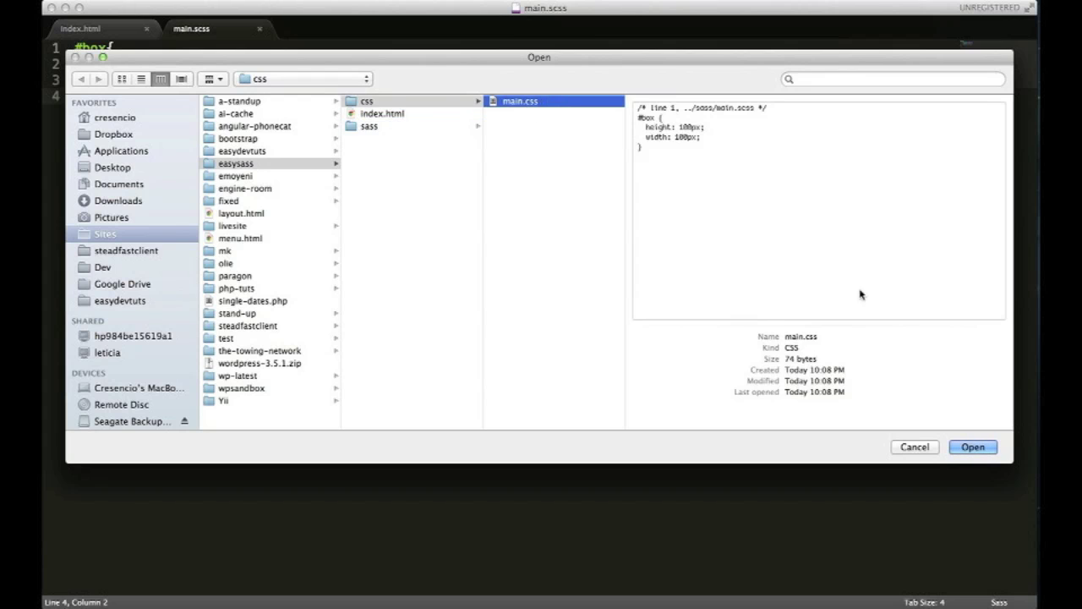
pyautogui.click(972, 446)
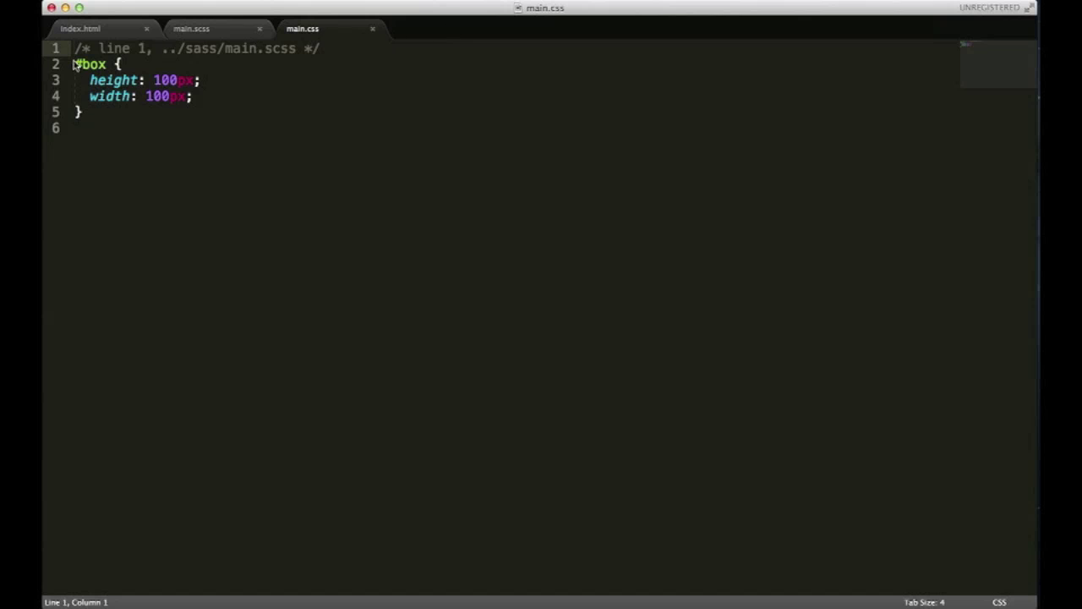
# Enlarge the code editor's font size by several increments.
pyautogui.press('super+equal')
pyautogui.press('super+equal')
pyautogui.press('super+equal')
pyautogui.press('super+equal')
pyautogui.press('super+equal')
pyautogui.press('super+equal')
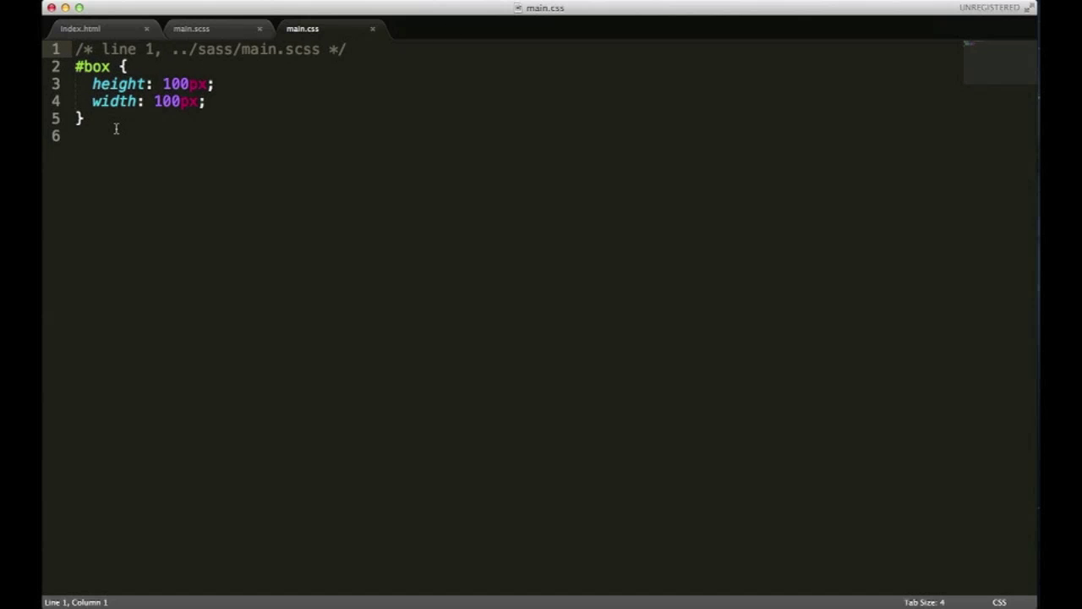
# Add background: black; below the width in the #box rule of main.scss, and save the file.
pyautogui.click(235, 26)
pyautogui.click(186, 116)
pyautogui.press('End')
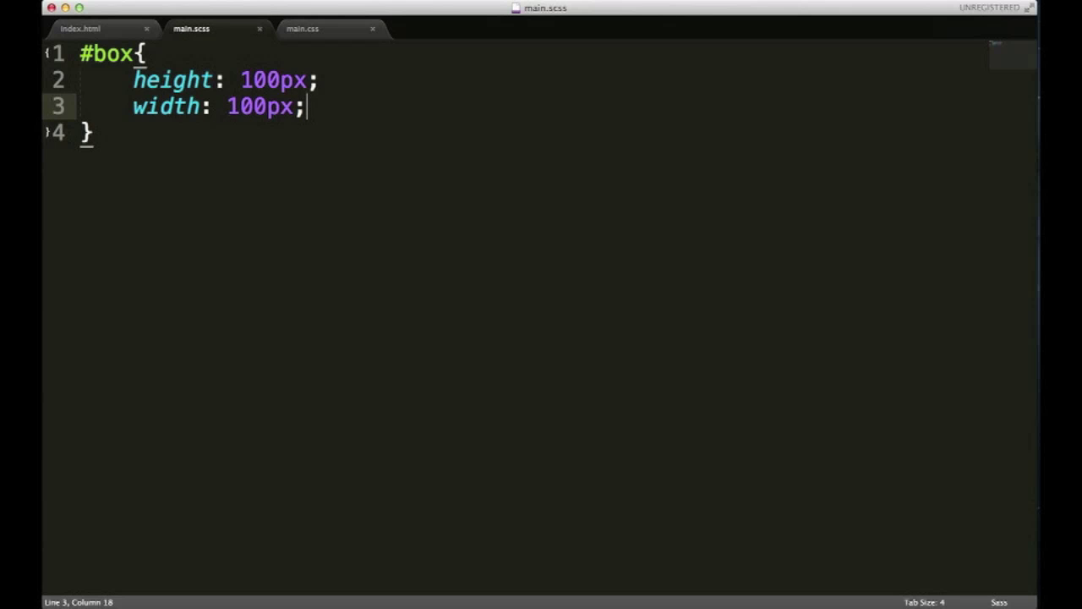
pyautogui.press('Return')
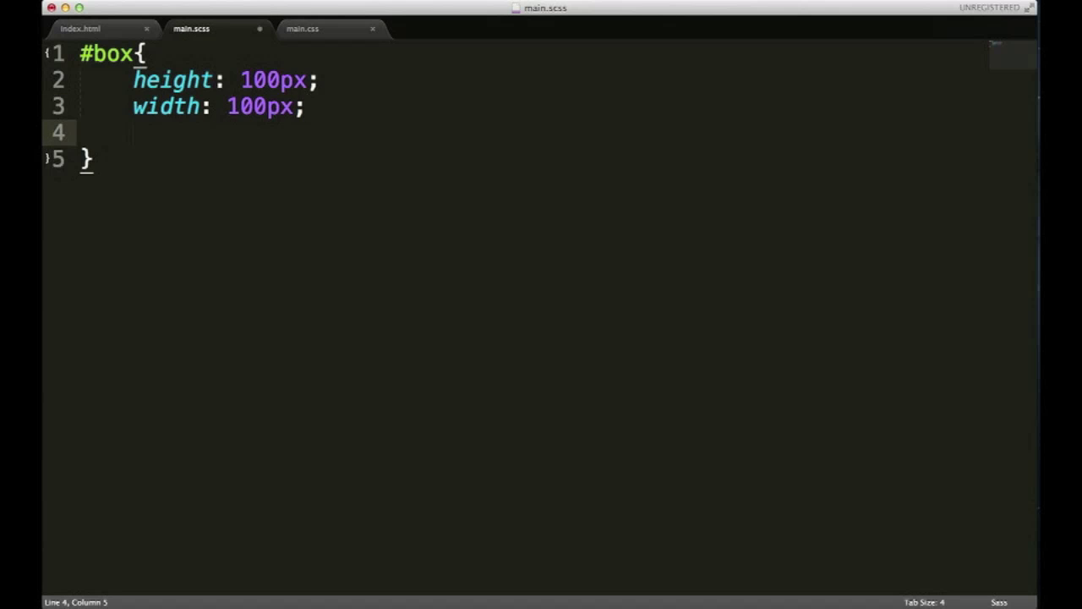
pyautogui.write('back')
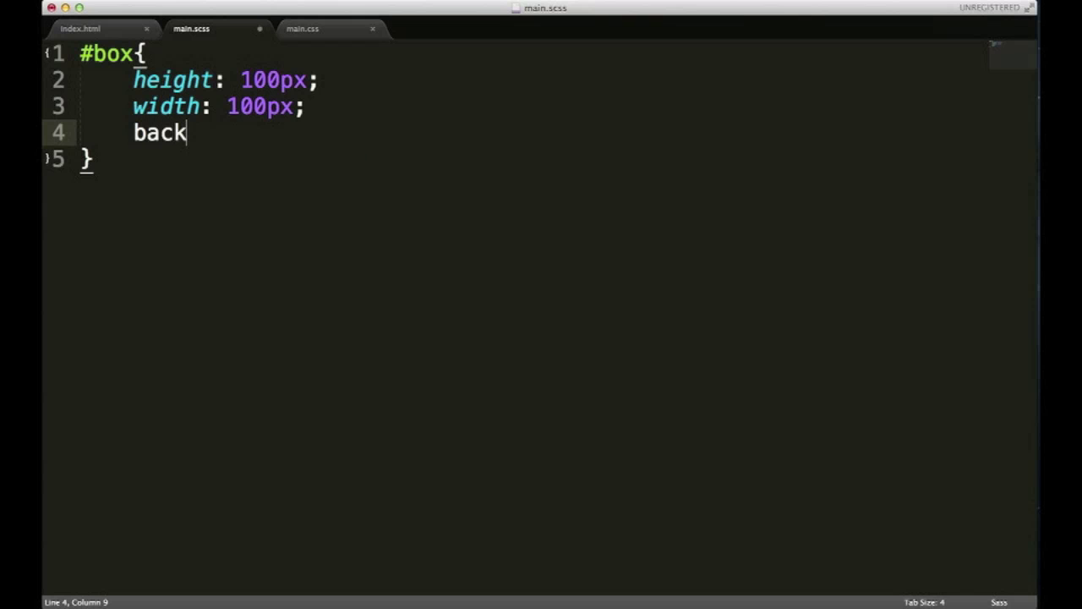
pyautogui.press('Tab')
pyautogui.press('BackSpace')
pyautogui.press('BackSpace')
pyautogui.write('grounf')
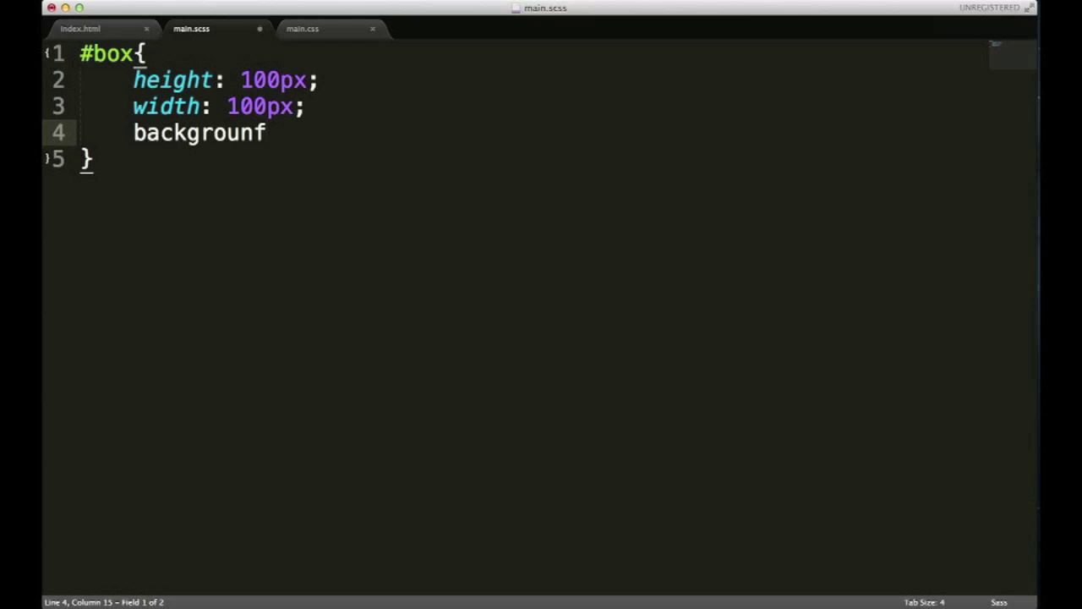
pyautogui.press('BackSpace')
pyautogui.write('d: ')
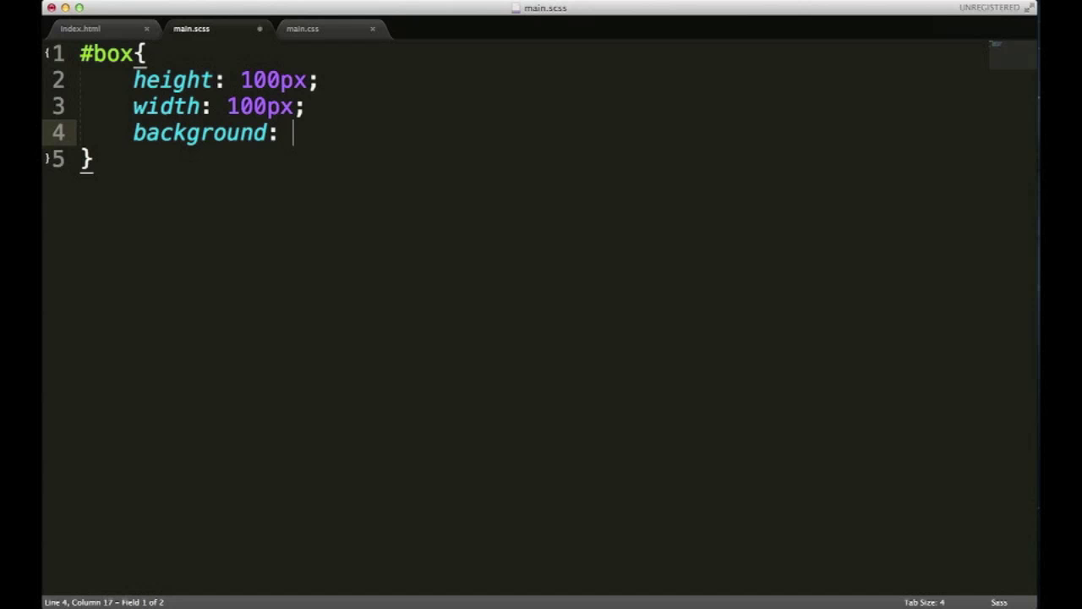
pyautogui.write('black;')
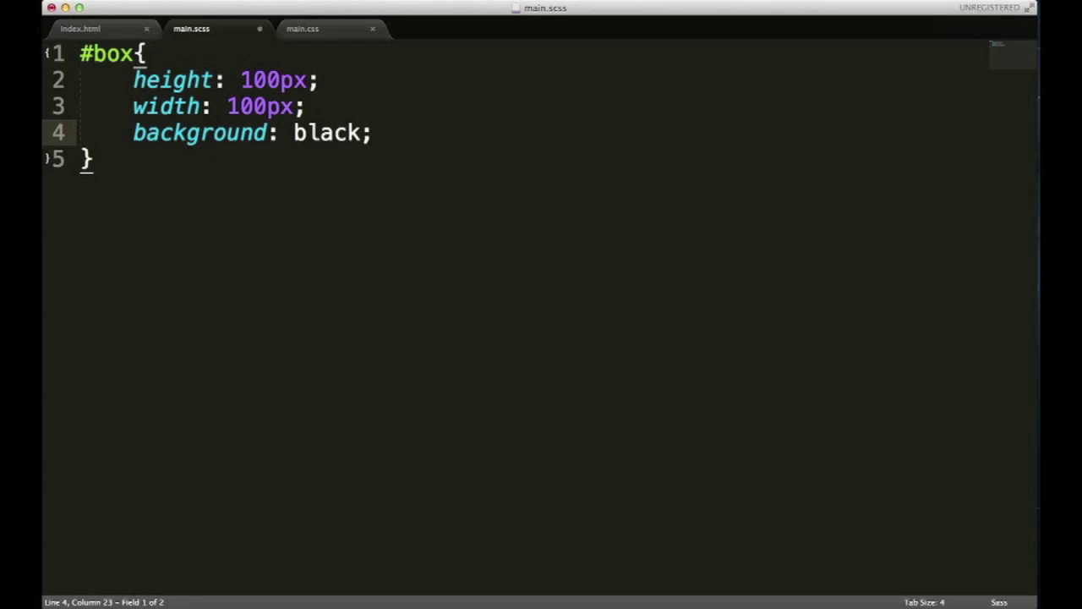
pyautogui.press('super+s')
# Switch to Chrome and erase the last part of the localhost/easydevtuts/ address in the easydevtuts page's tab.
pyautogui.press('super+Tab')
pyautogui.press('super+Tab')
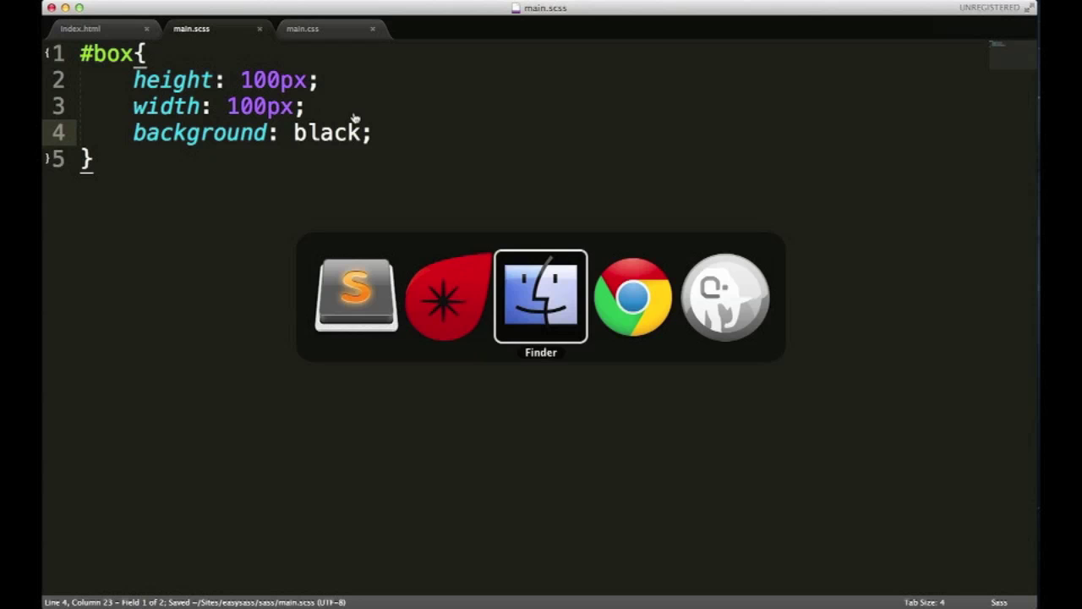
pyautogui.press('super+Tab')
pyautogui.click(408, 17)
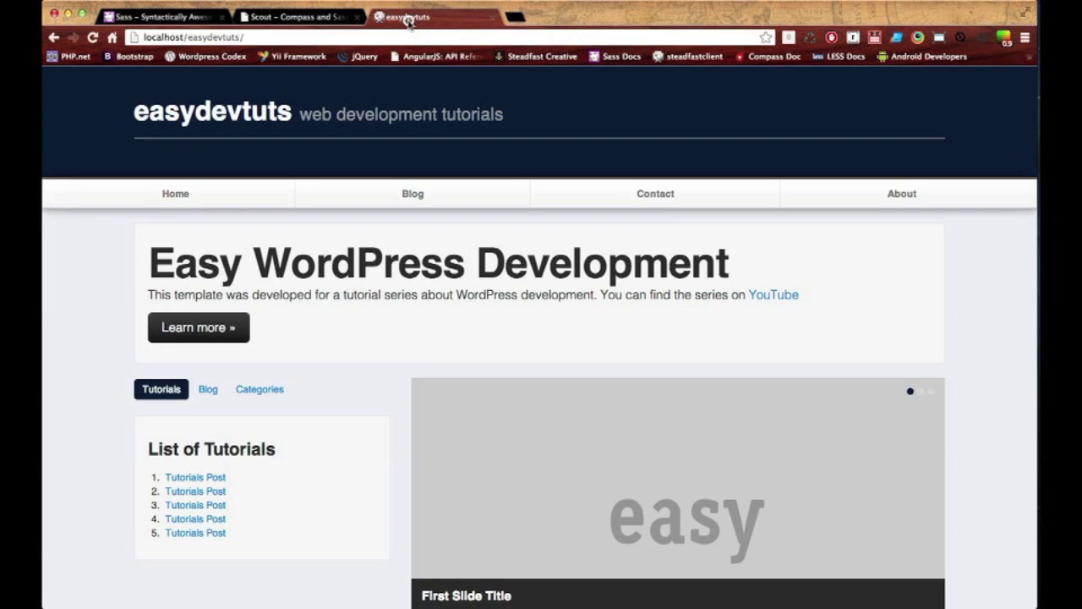
pyautogui.click(313, 35)
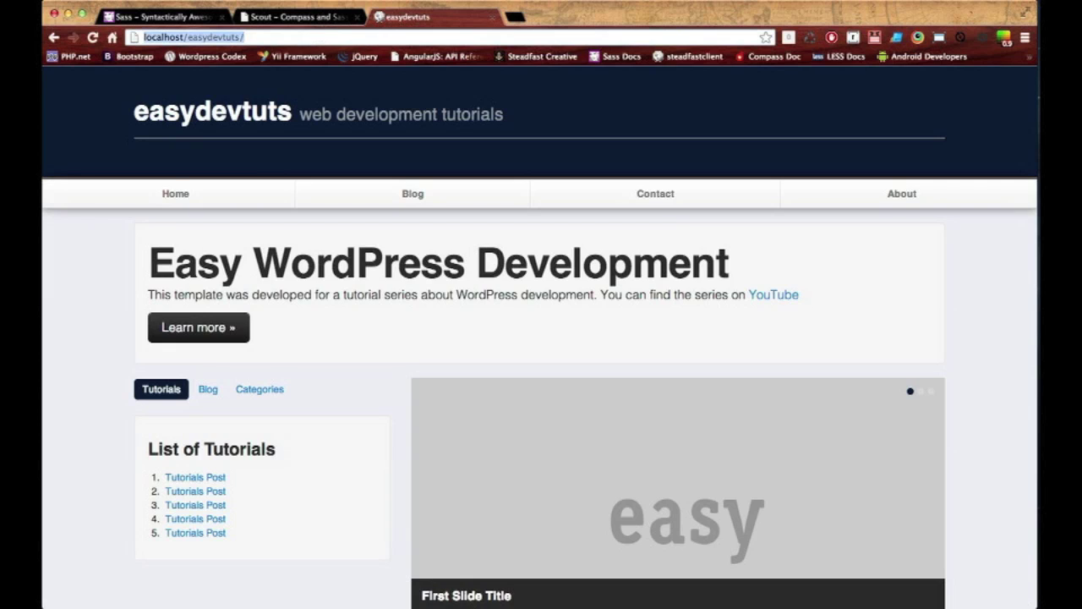
pyautogui.press('Right')
pyautogui.press('BackSpace')
pyautogui.press('BackSpace')
pyautogui.press('BackSpace')
pyautogui.press('BackSpace')
pyautogui.press('BackSpace')
pyautogui.press('BackSpace')
pyautogui.press('BackSpace')
pyautogui.press('BackSpace')
pyautogui.press('BackSpace')
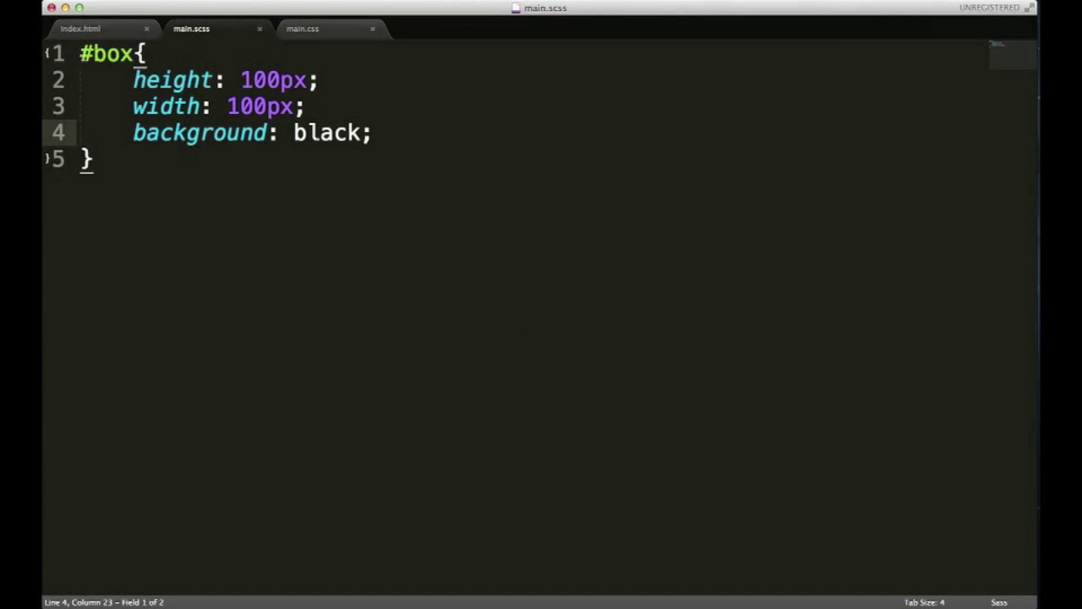
# In main.scss, insert blank lines above the #box rule and define the variable $bg-color: red; on line 1.
pyautogui.click(79, 54)
pyautogui.press('Return')
pyautogui.press('Return')
pyautogui.press('Up')
pyautogui.click(79, 54)
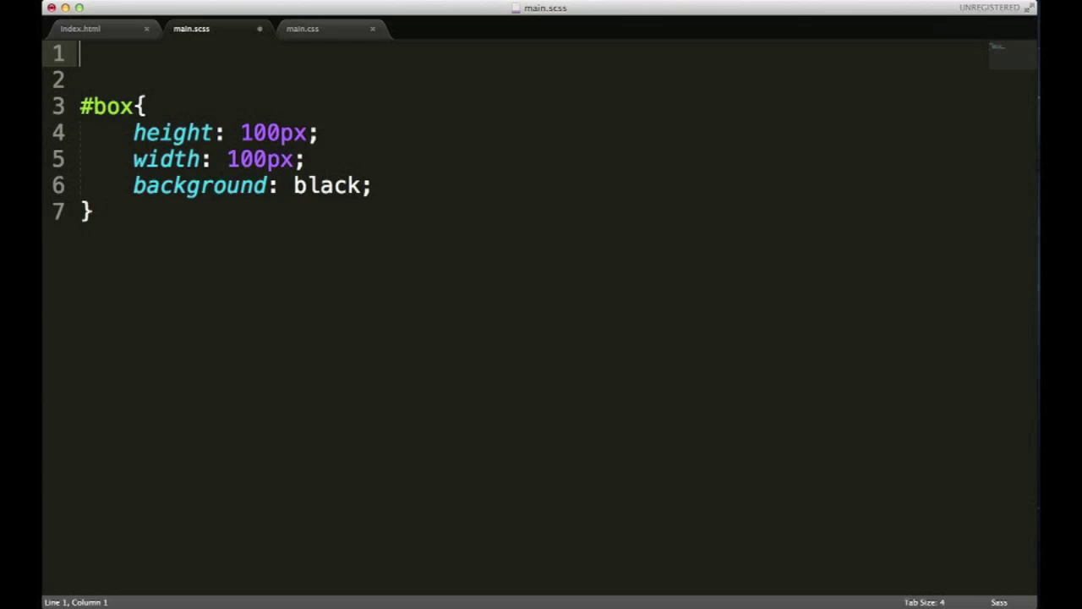
pyautogui.write('$bgC')
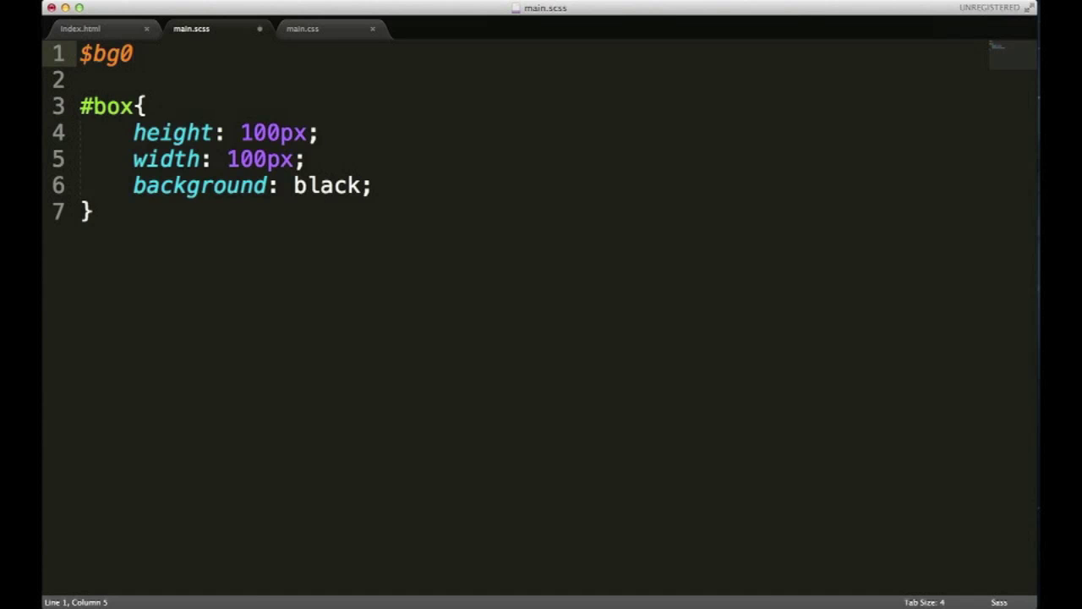
pyautogui.press('BackSpace')
pyautogui.write('-color: ')
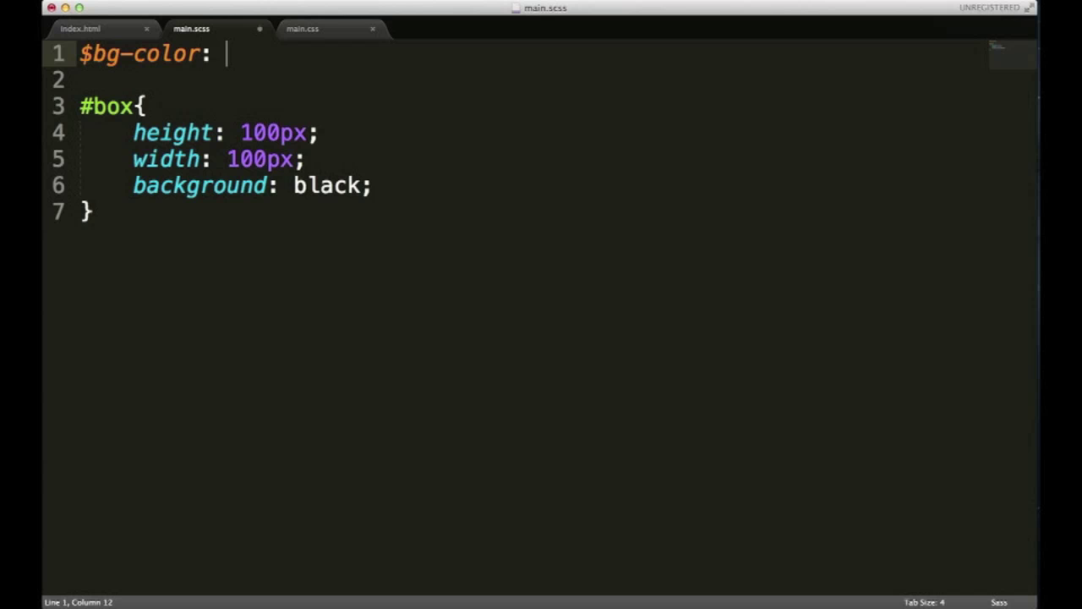
pyautogui.write('red')
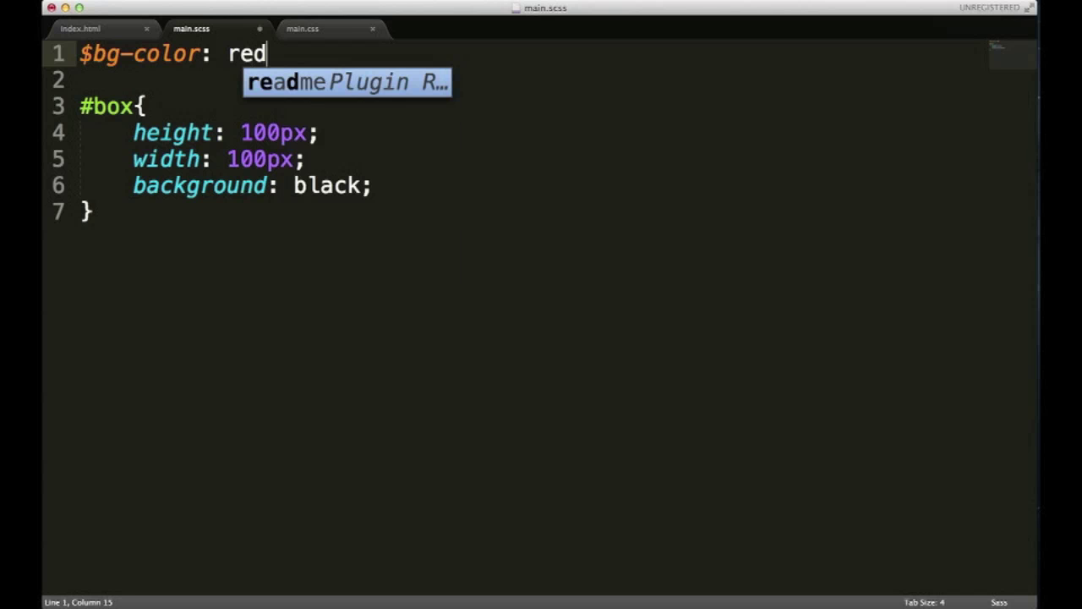
pyautogui.write(';')
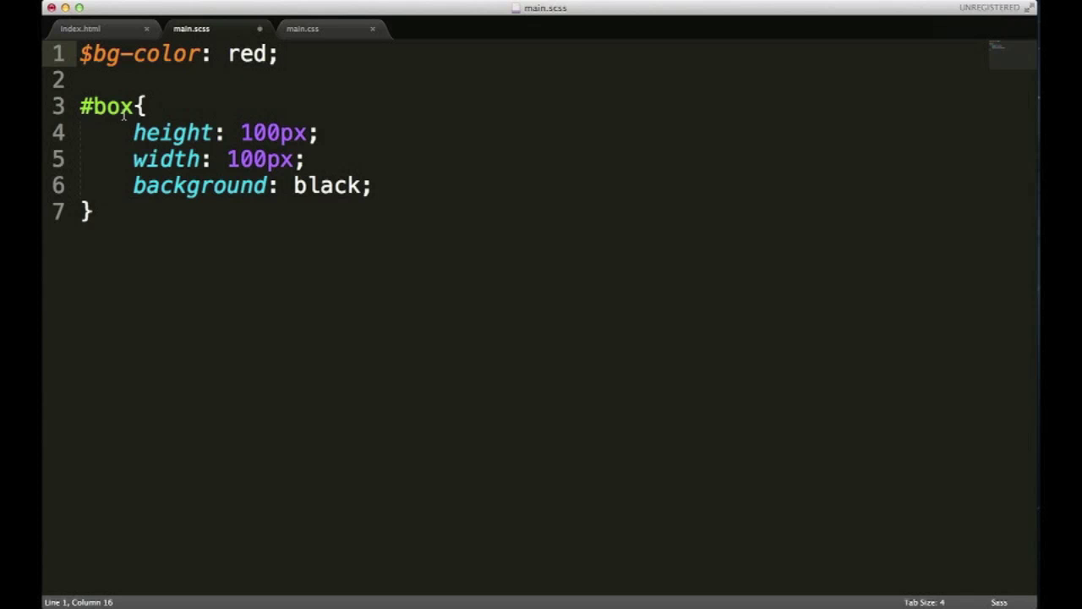
# Replace black with $bg-color in the #box background, save main.scss, and check the compiled main.css before returning to main.scss.
pyautogui.moveTo(362, 186); pyautogui.dragTo(292, 184)
pyautogui.write('$b')
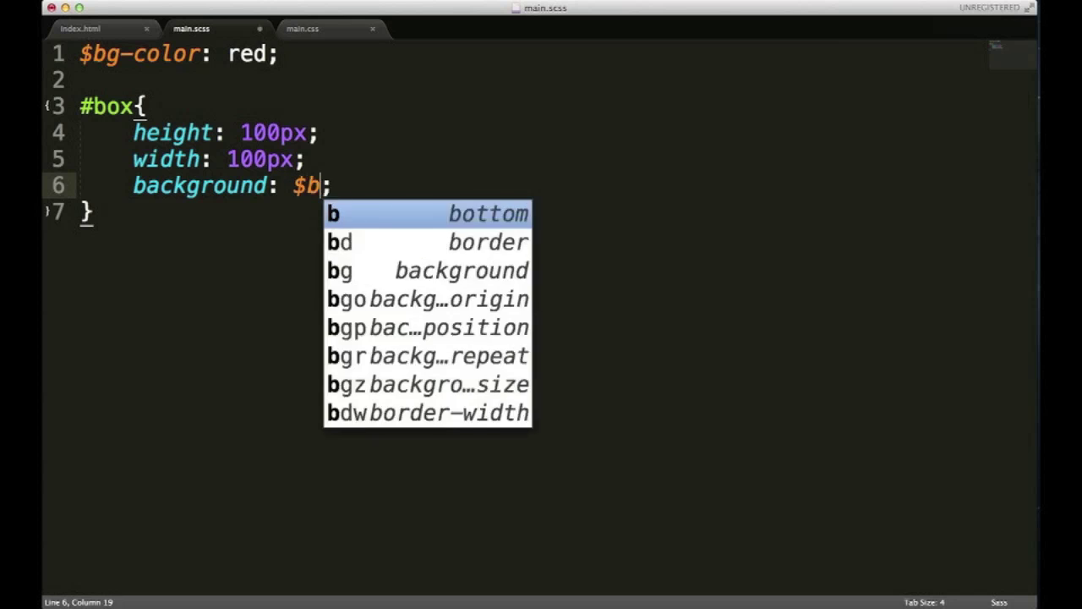
pyautogui.write('g-c')
pyautogui.press('Tab')
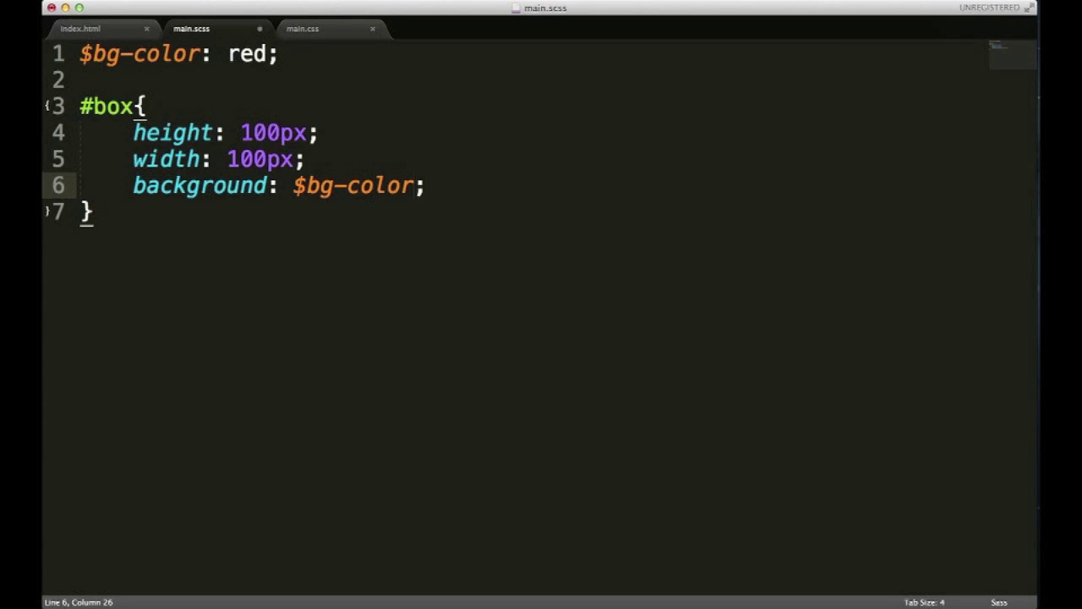
pyautogui.click(427, 185)
pyautogui.press('super+s')
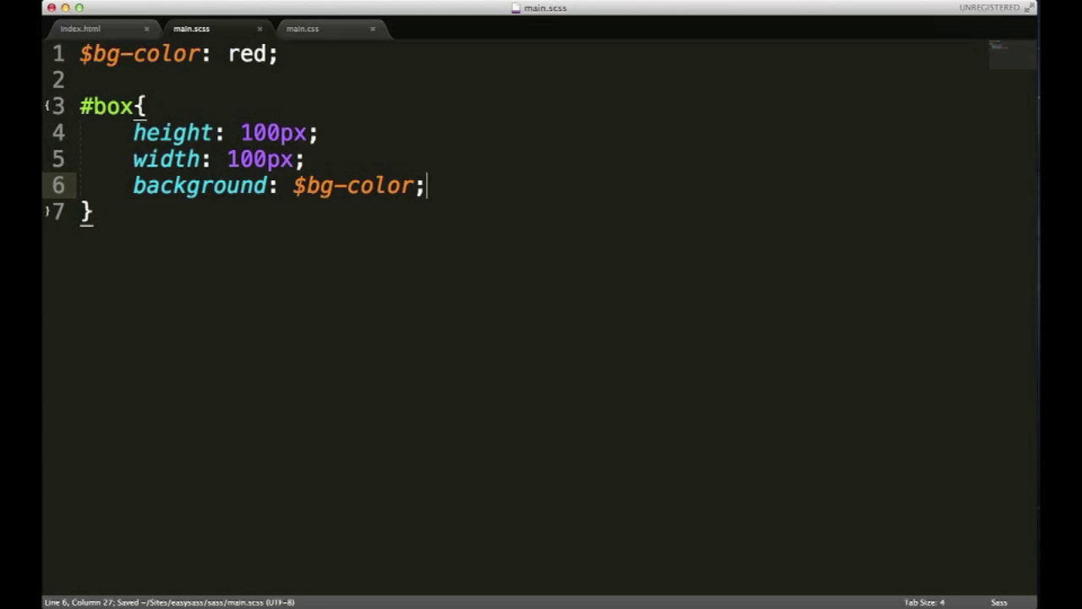
pyautogui.click(328, 32)
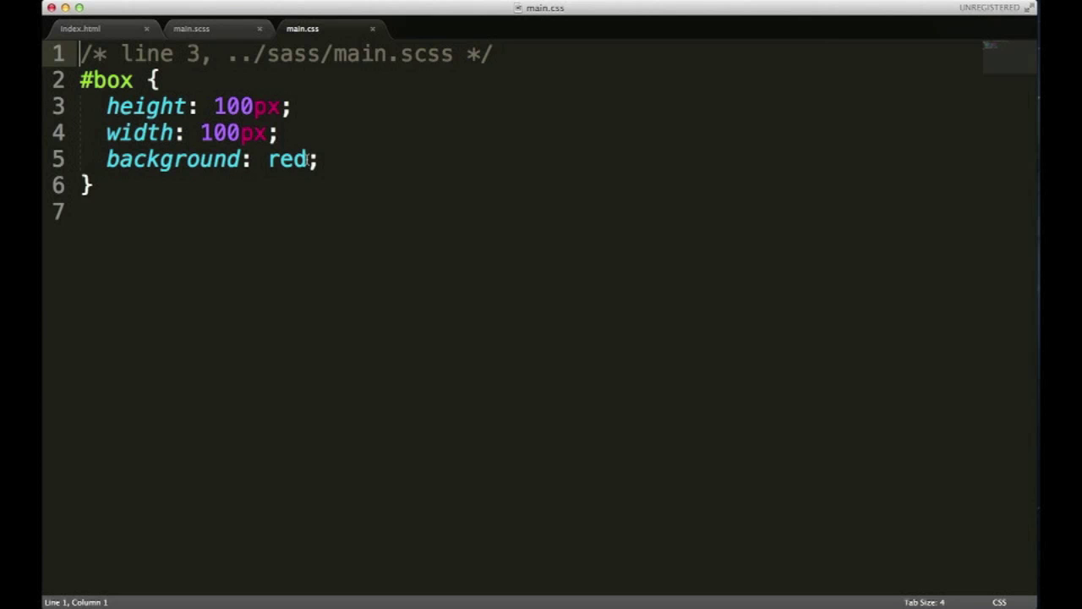
pyautogui.click(235, 32)
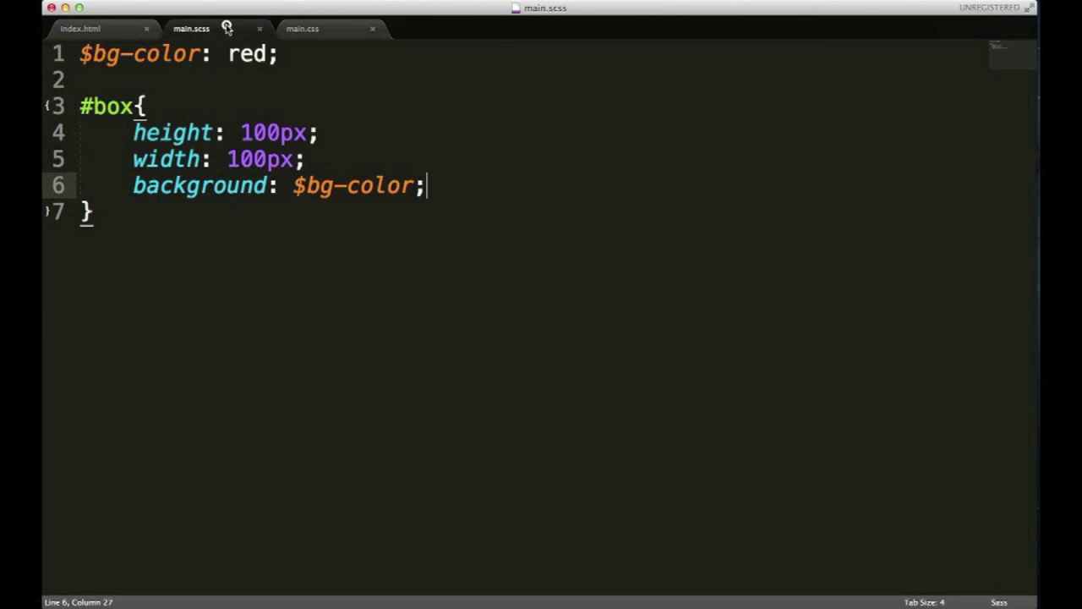